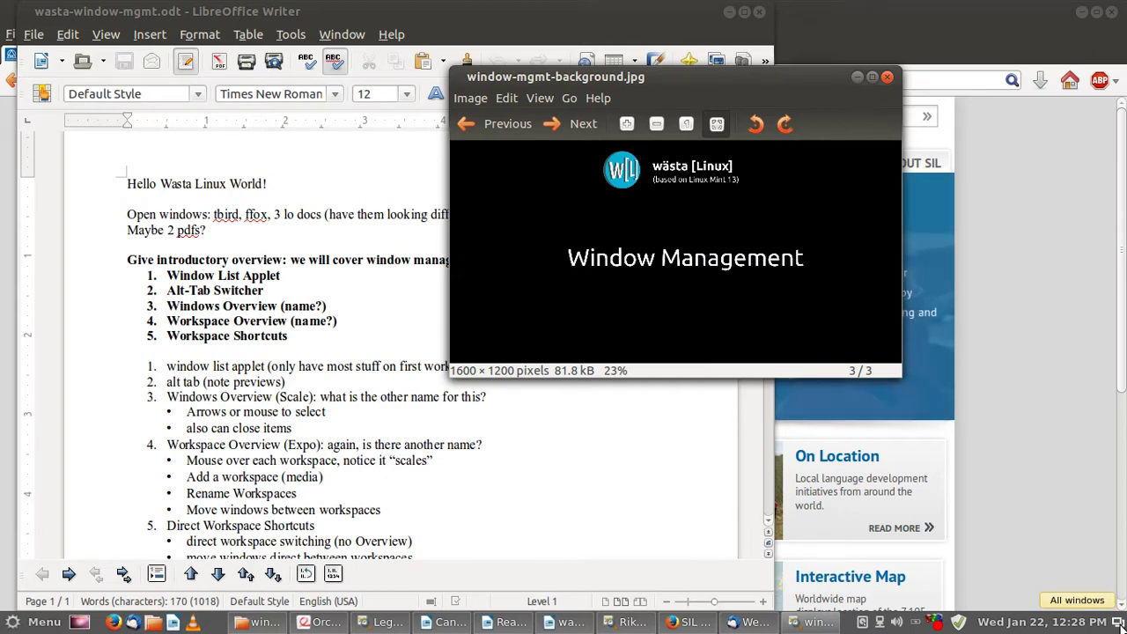
# Use the all-windows list to bring LegoSaab-16x9-adj2.JPG to the front, and return to window-mgmt-background.jpg the same way
pyautogui.click(1114, 621)
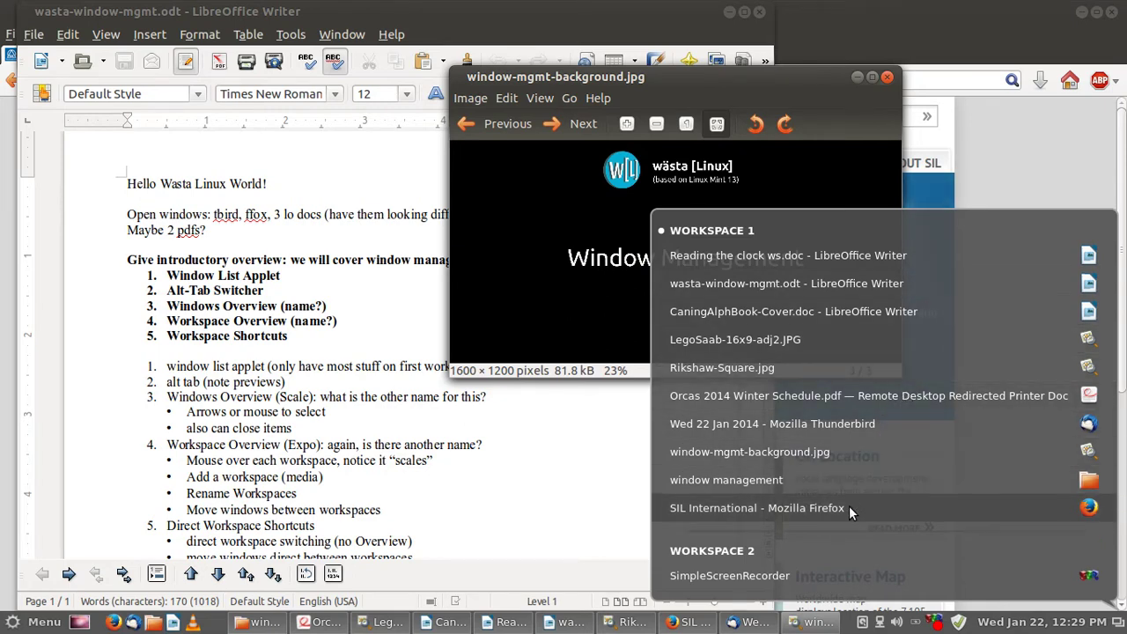
pyautogui.click(834, 340)
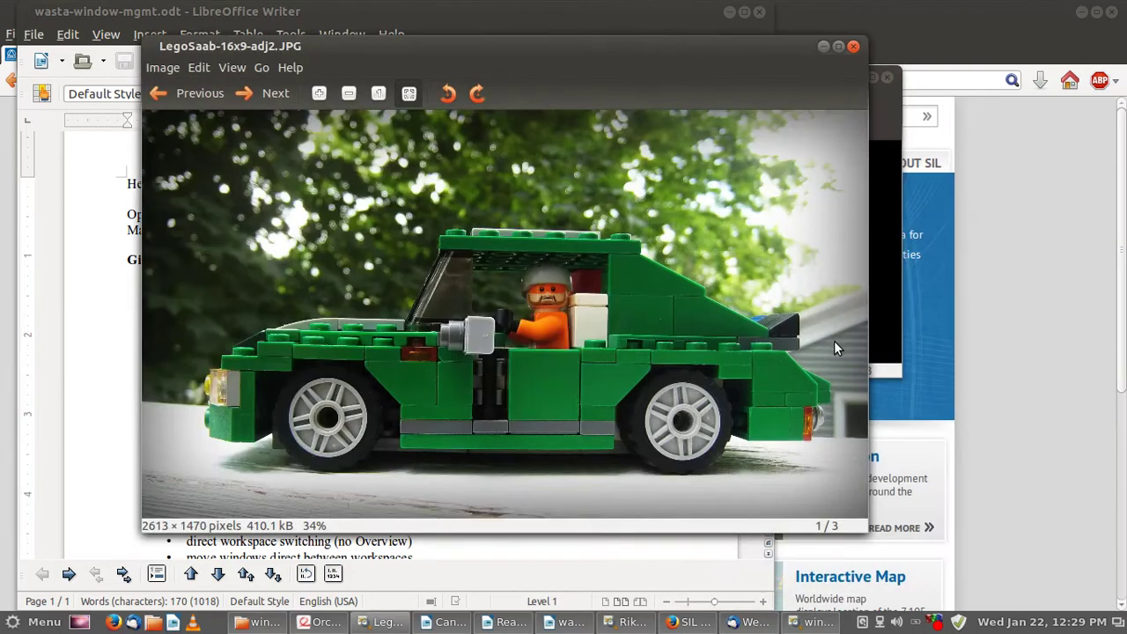
pyautogui.click(1121, 628)
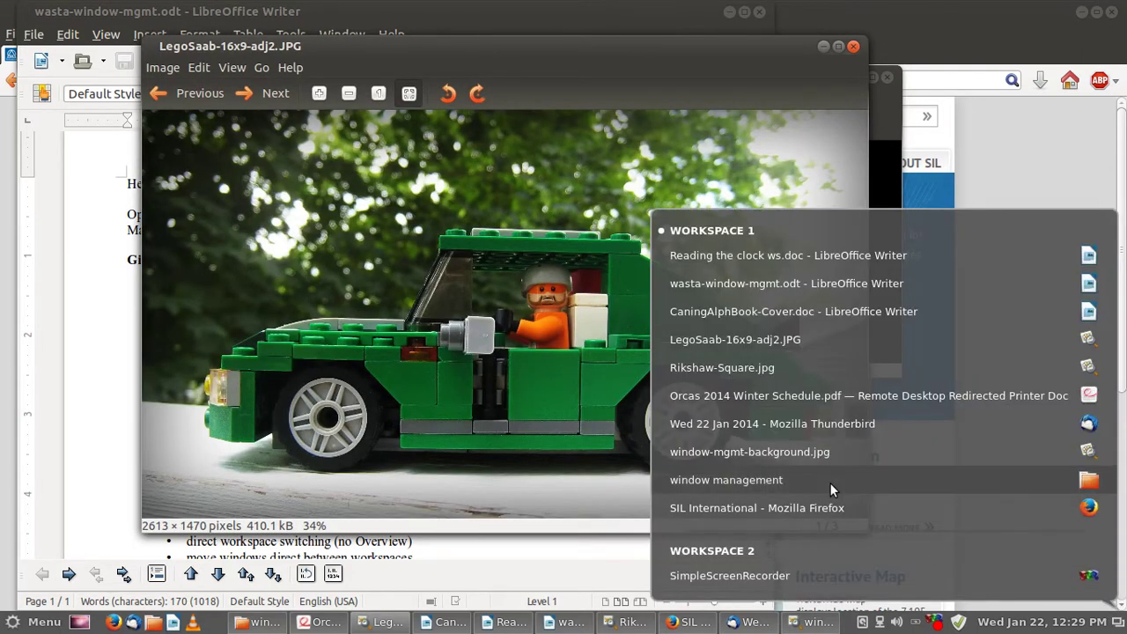
pyautogui.click(769, 453)
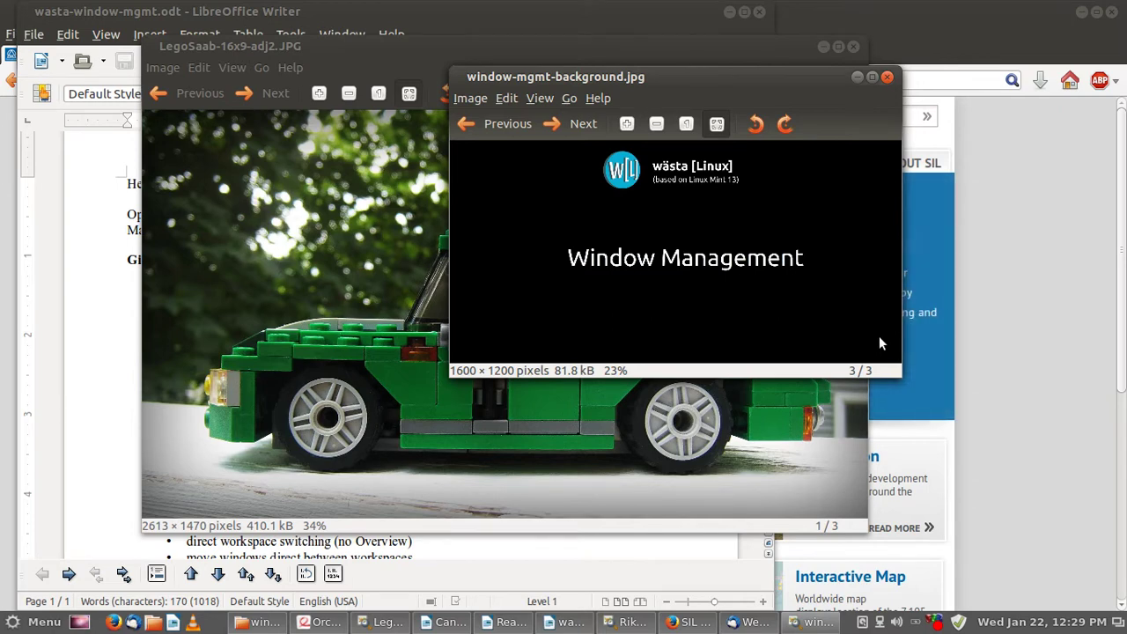
# Cycle once through the previews of all open windows in the window switcher, back around to window-mgmt-background.jpg
pyautogui.hotkey('alt', 'Tab')
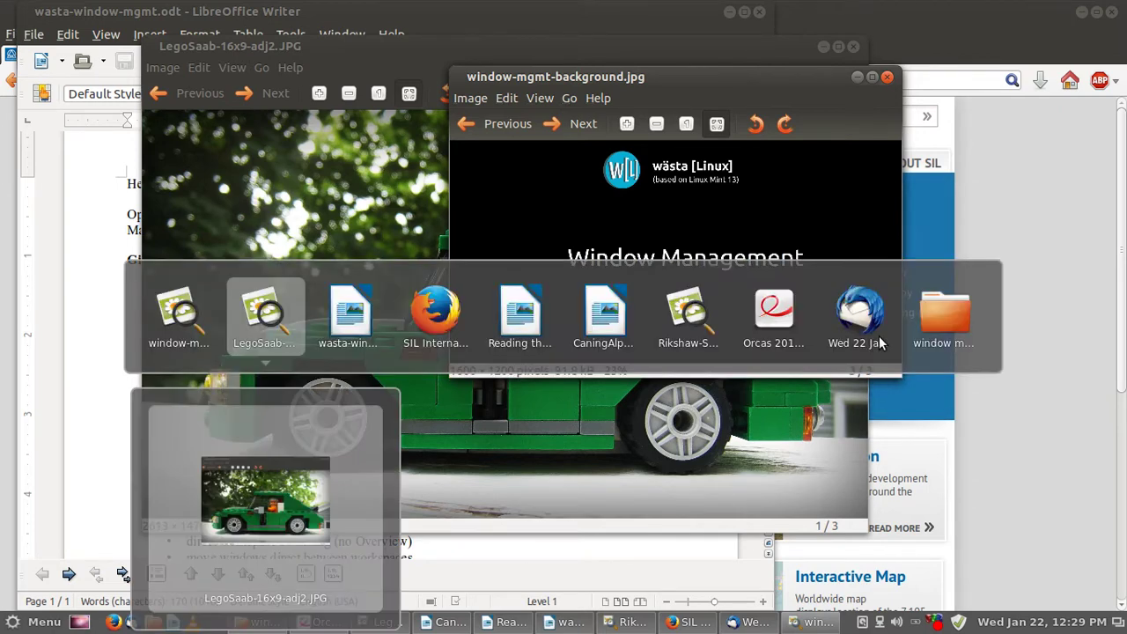
pyautogui.hotkey('alt', 'Tab')
pyautogui.hotkey('alt', 'Tab')
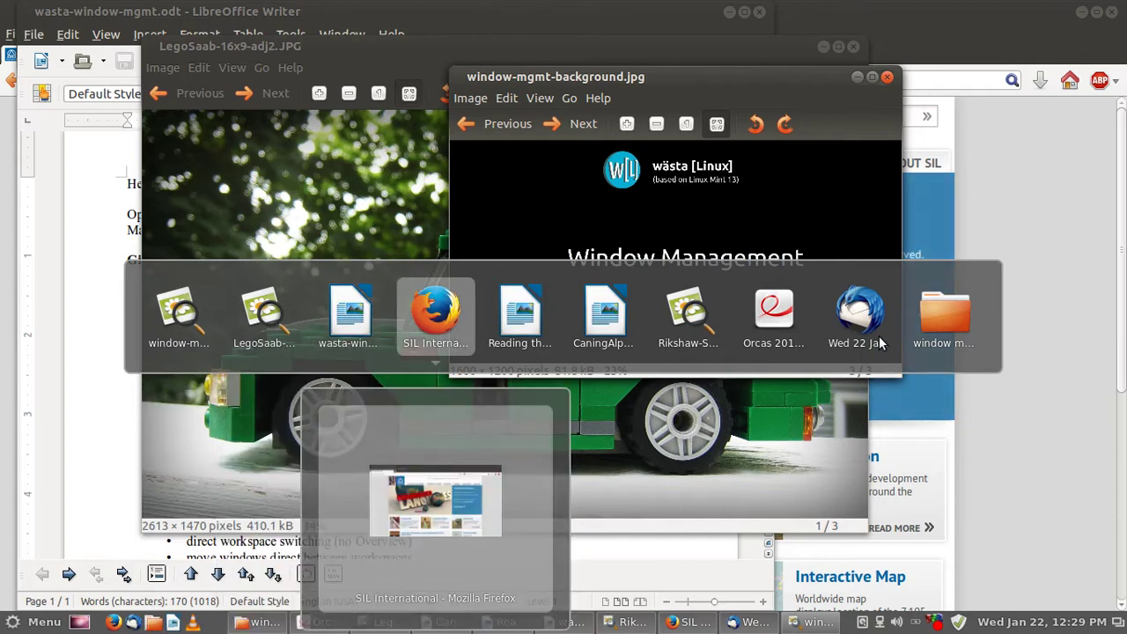
pyautogui.hotkey('alt', 'Tab')
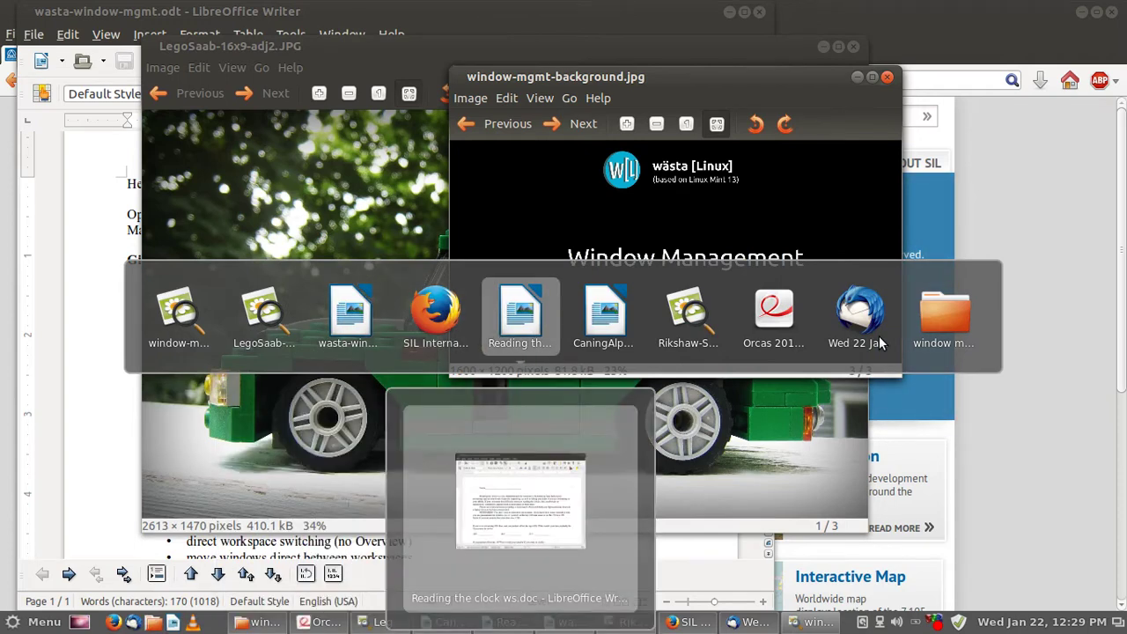
pyautogui.hotkey('alt', 'Tab')
pyautogui.hotkey('alt', 'Tab')
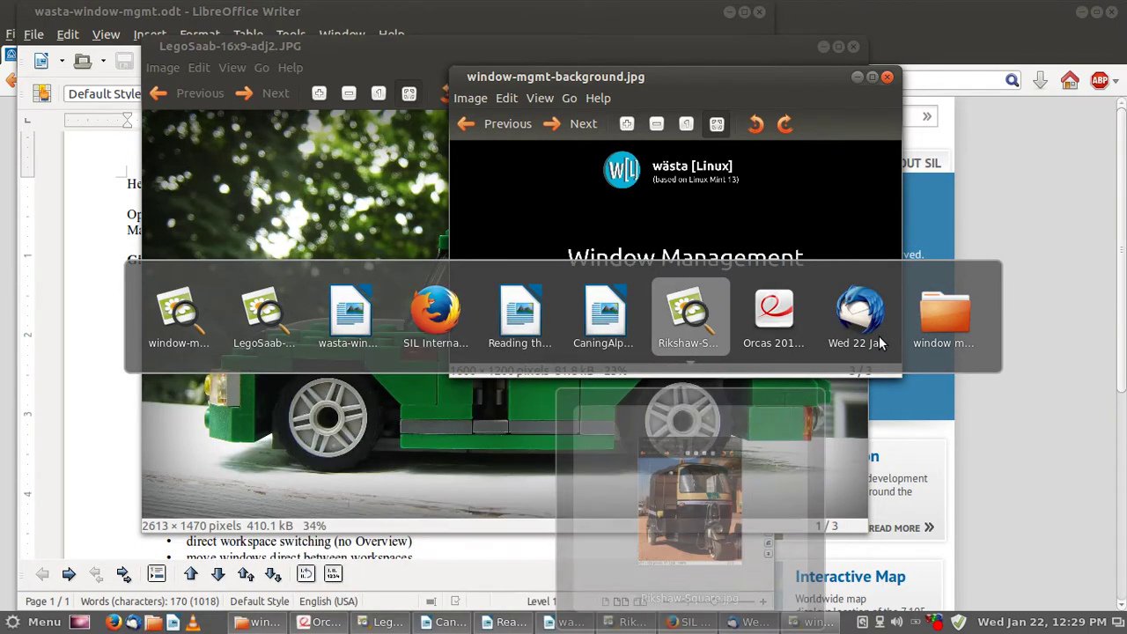
pyautogui.hotkey('alt', 'Tab')
pyautogui.hotkey('alt', 'Tab')
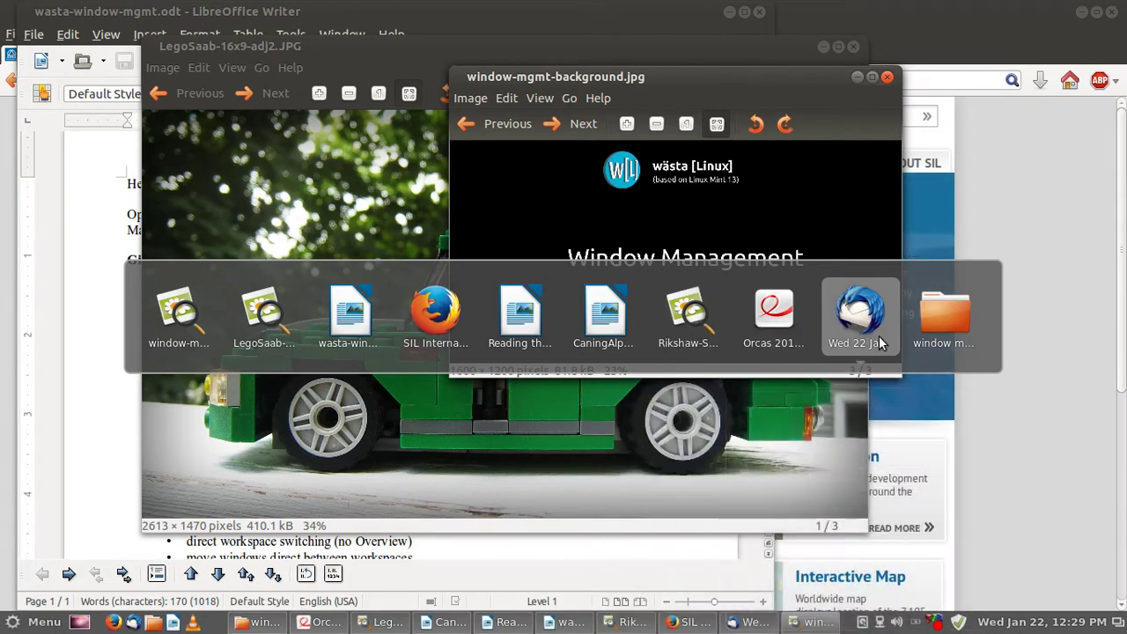
pyautogui.hotkey('alt', 'Tab')
pyautogui.hotkey('alt', 'Tab')
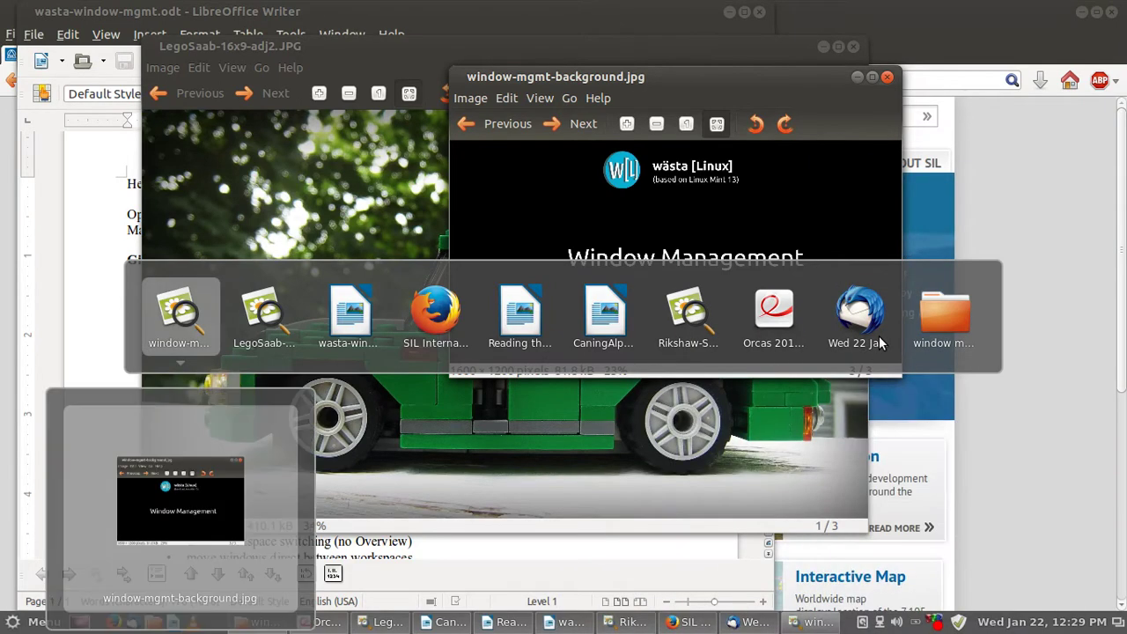
# Advance through the window switcher to CaningAlphBook-Cover.doc and bring that document to the front
pyautogui.hotkey('alt', 'Tab')
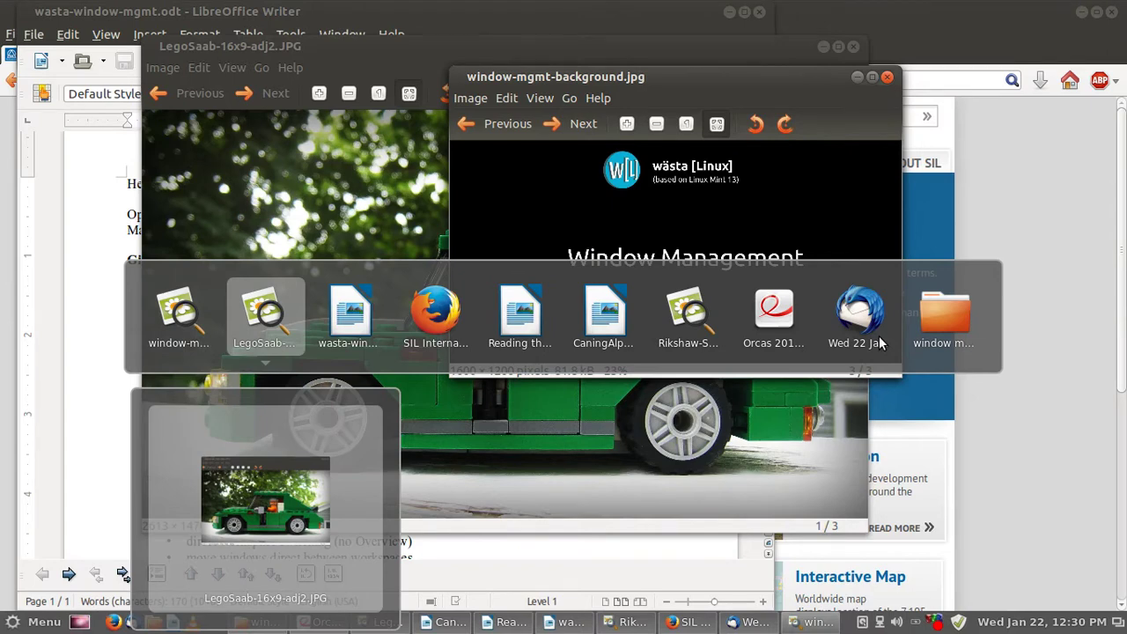
pyautogui.hotkey('alt', 'Tab')
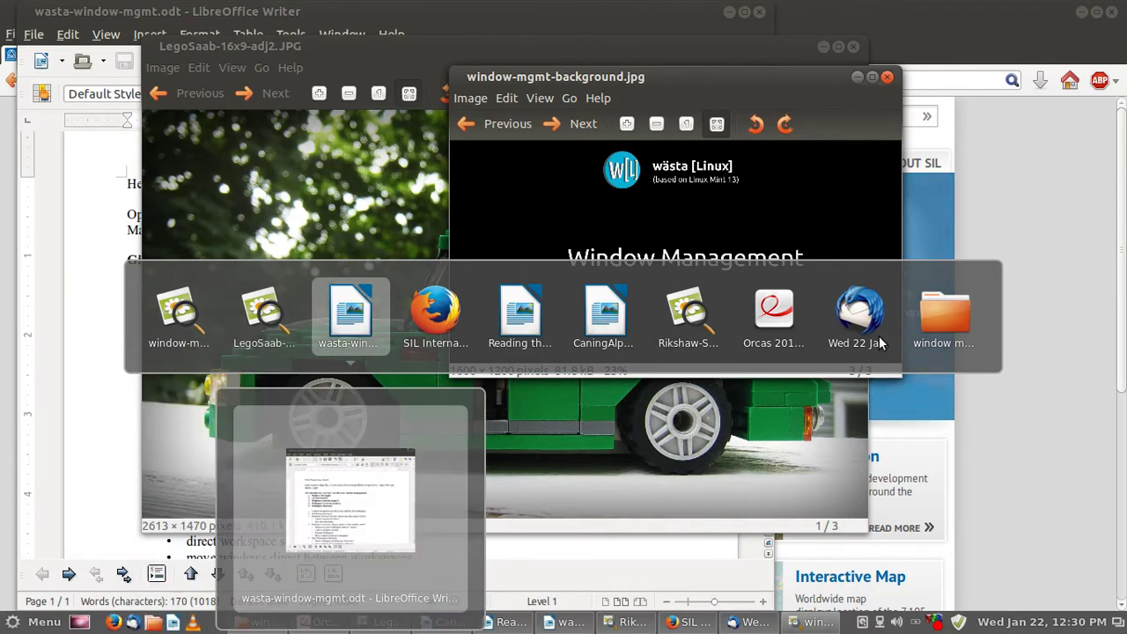
pyautogui.hotkey('alt', 'Tab')
pyautogui.hotkey('alt', 'Tab')
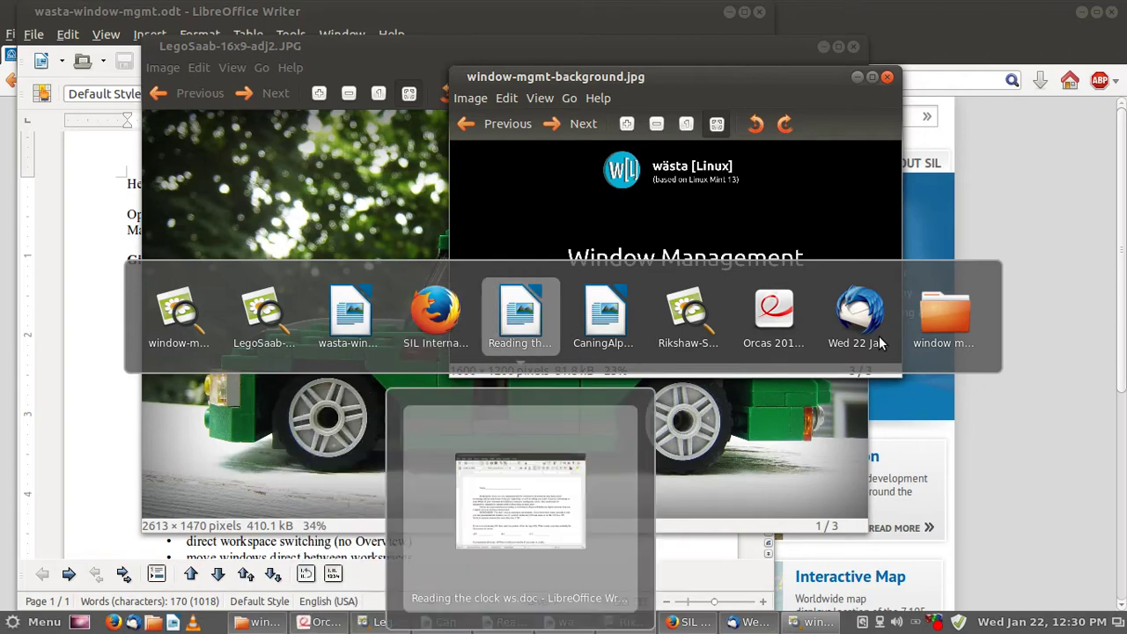
pyautogui.hotkey('alt', 'Tab')
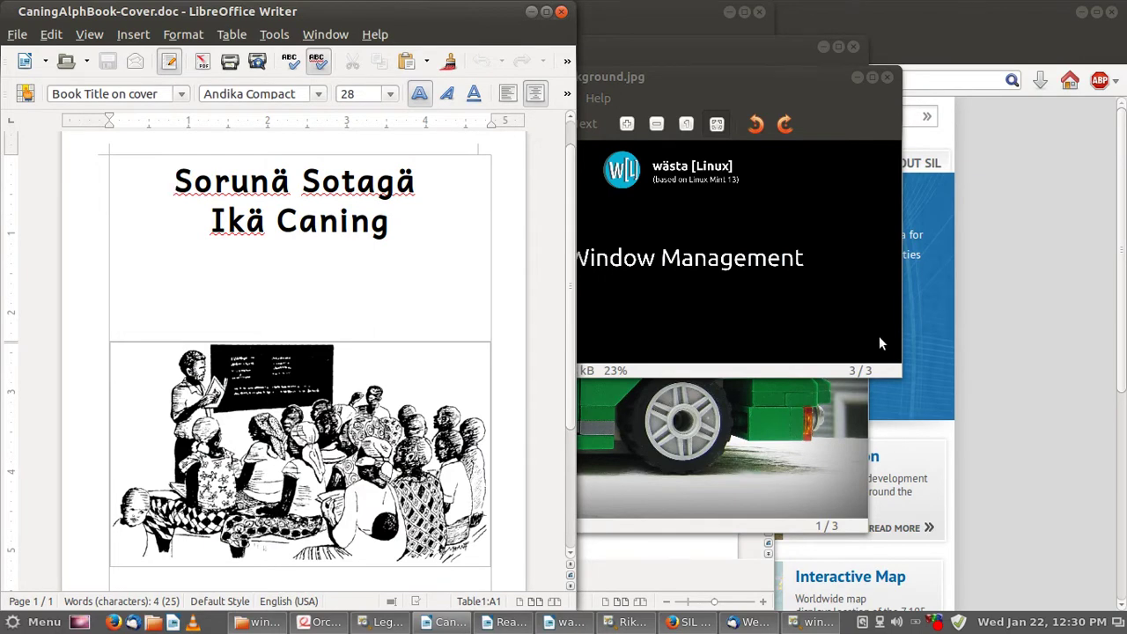
# Switch to the wasta-window-mgmt.odt document with the window switcher
pyautogui.hotkey('alt', 'Tab')
pyautogui.hotkey('alt', 'Tab')
pyautogui.hotkey('alt', 'Tab')
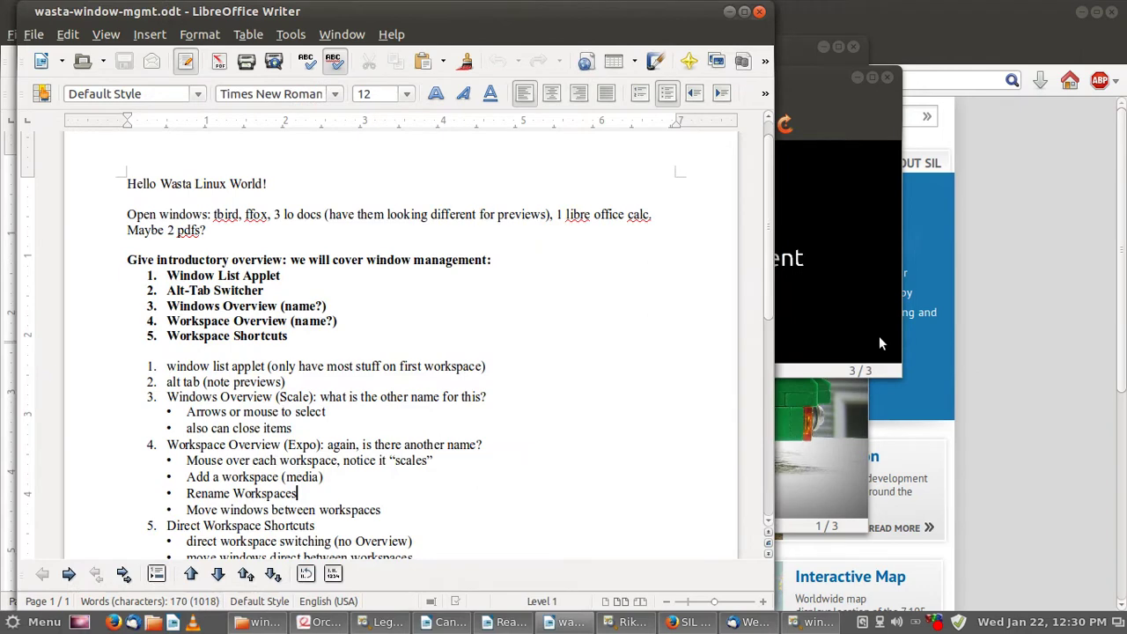
# Step through the window switcher previews and switch to the SIL International page in Mozilla Firefox
pyautogui.hotkey('alt', 'Tab')
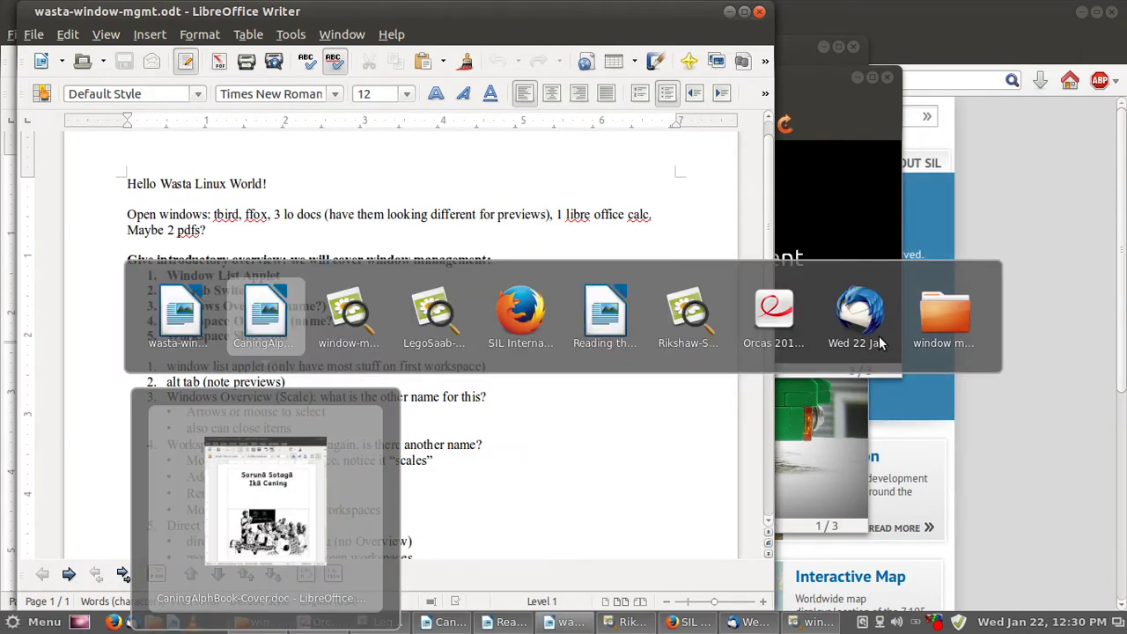
pyautogui.press('Tab')
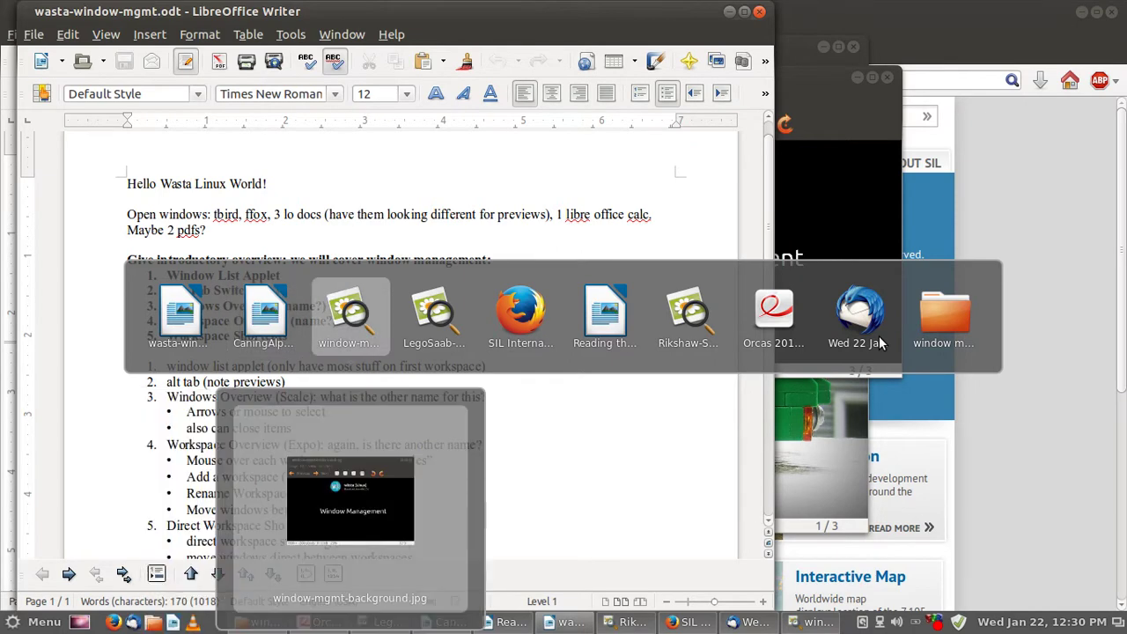
pyautogui.press('Tab')
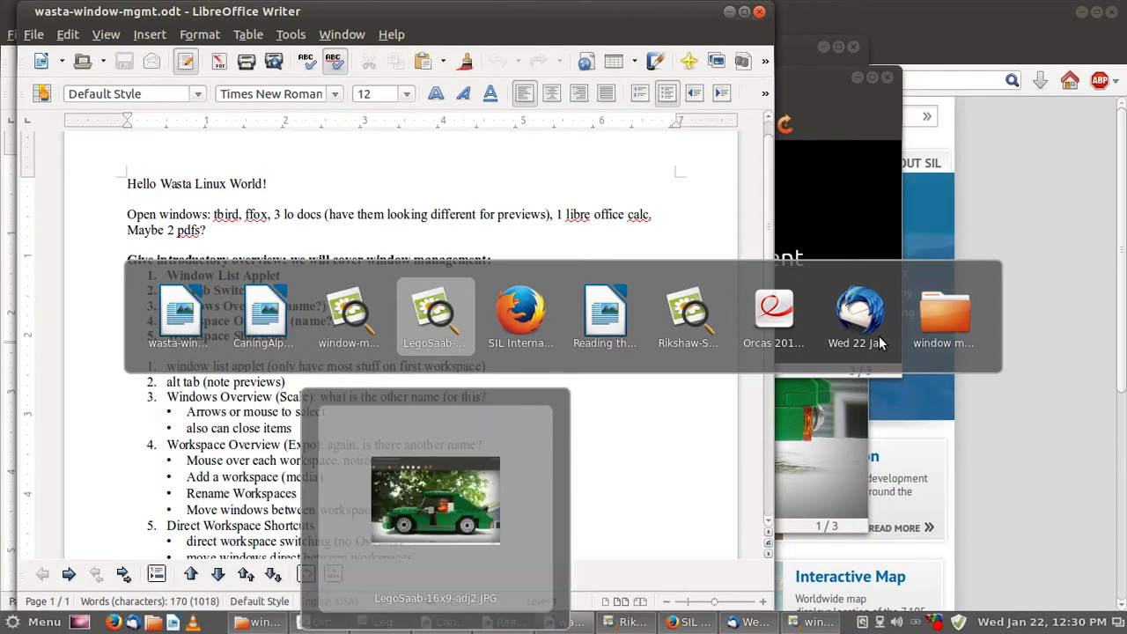
pyautogui.press('Tab')
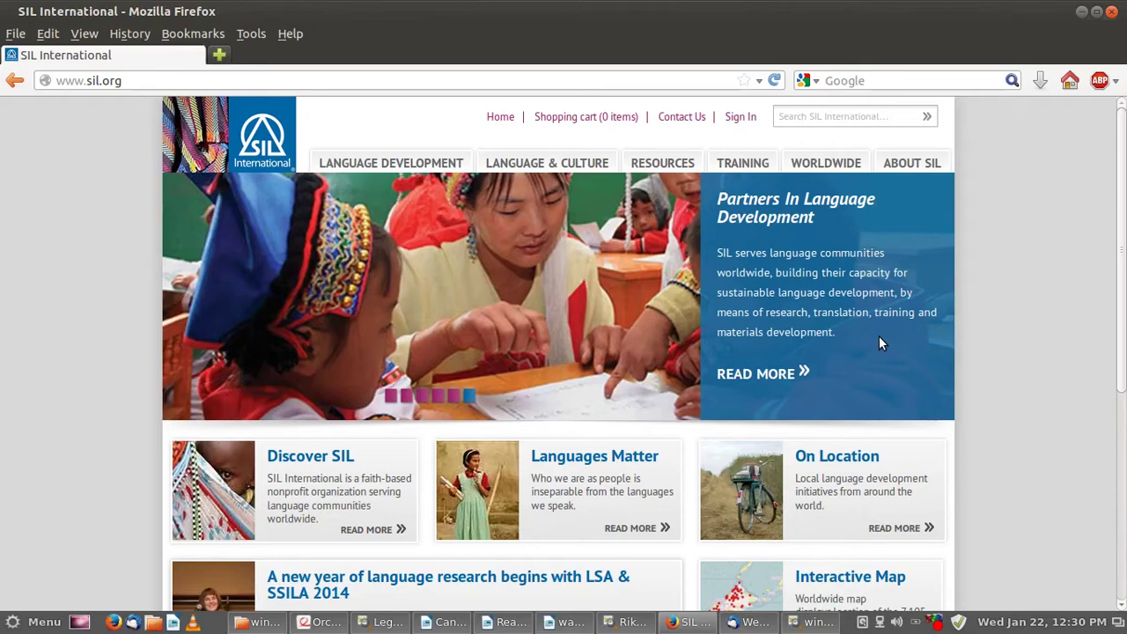
# From the windows overview, switch to Reading the clock ws.doc, and close the wasta-window-mgmt.odt window in the overview
pyautogui.hotkey('ctrl', 'alt', 'Down')
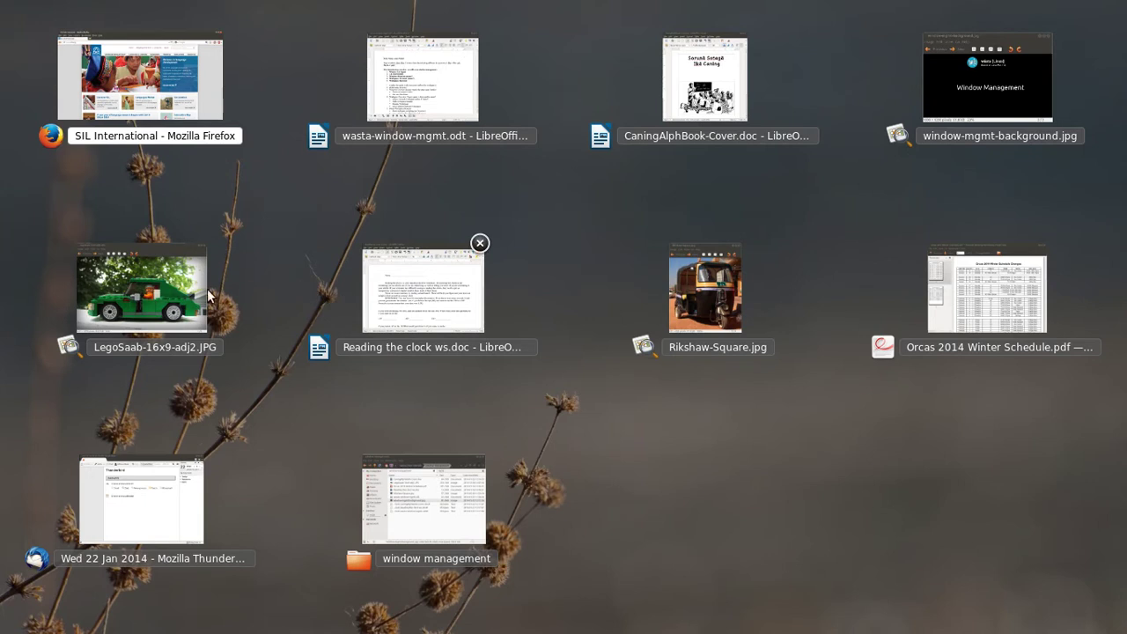
pyautogui.click(423, 297)
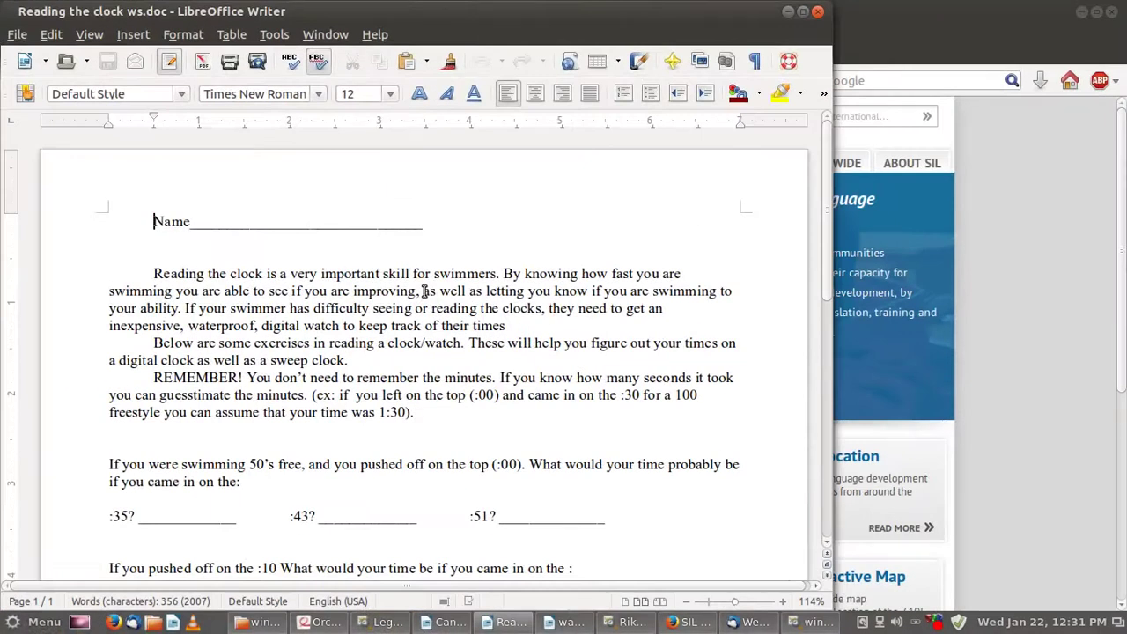
pyautogui.hotkey('ctrl', 'alt', 'Down')
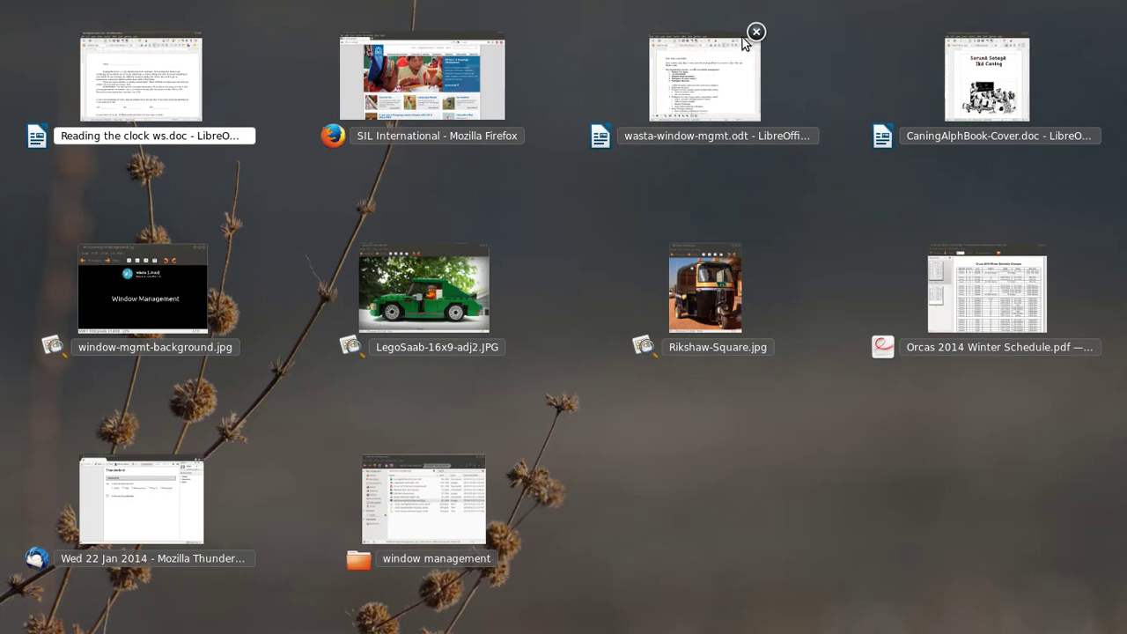
pyautogui.click(756, 33)
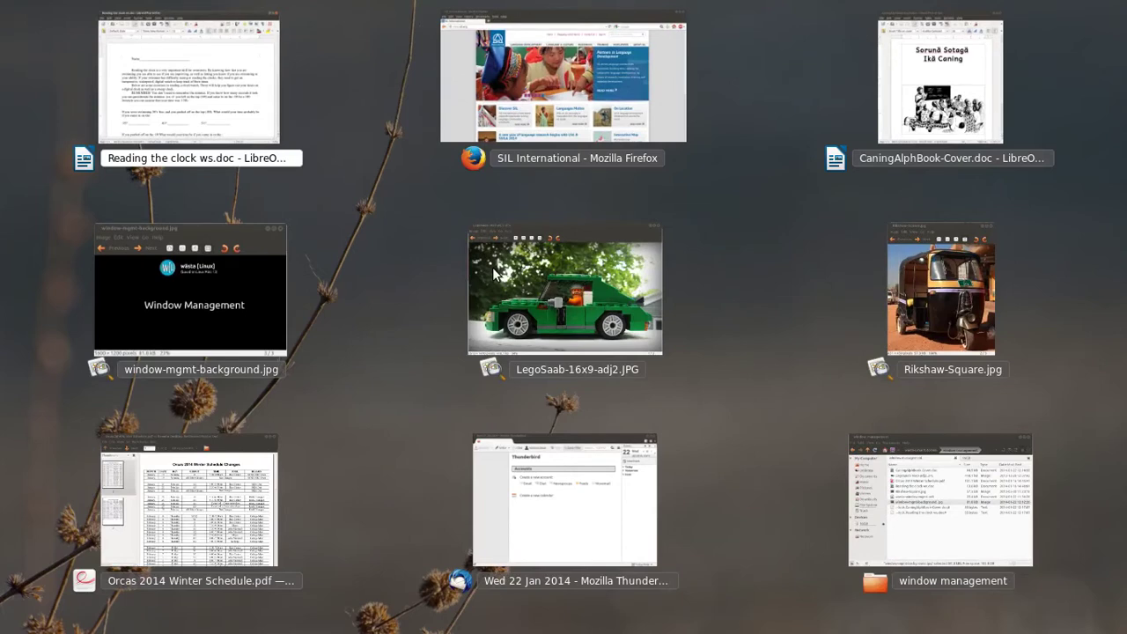
pyautogui.press('Escape')
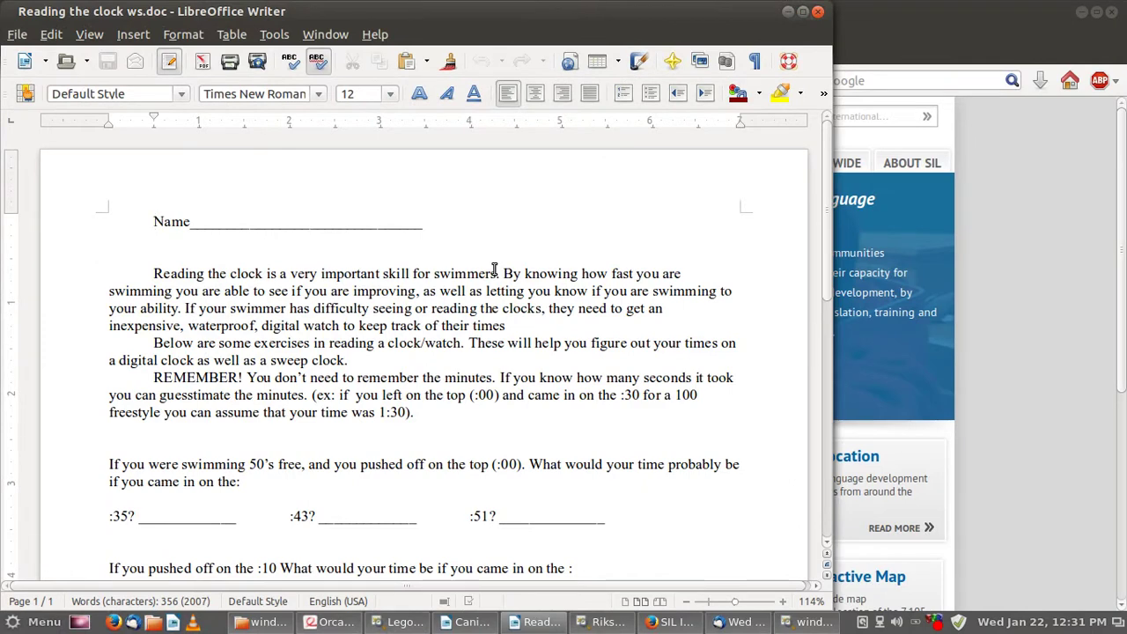
# Show the overview of all open windows and return from it to Reading the clock ws.doc
pyautogui.hotkey('ctrl', 'alt', 'Down')
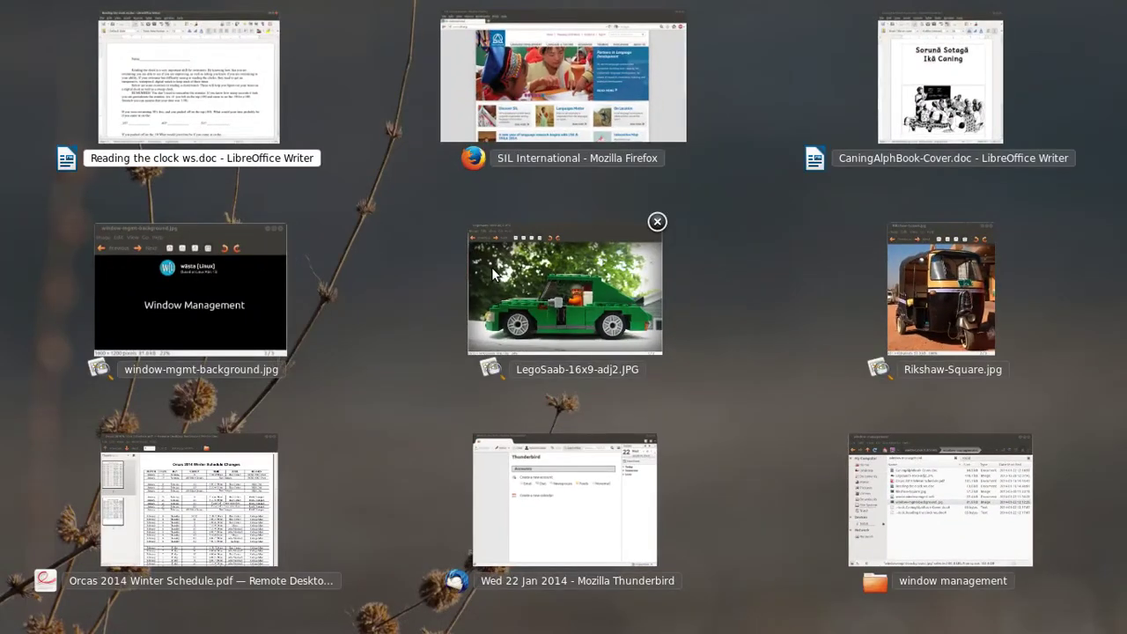
pyautogui.press('Escape')
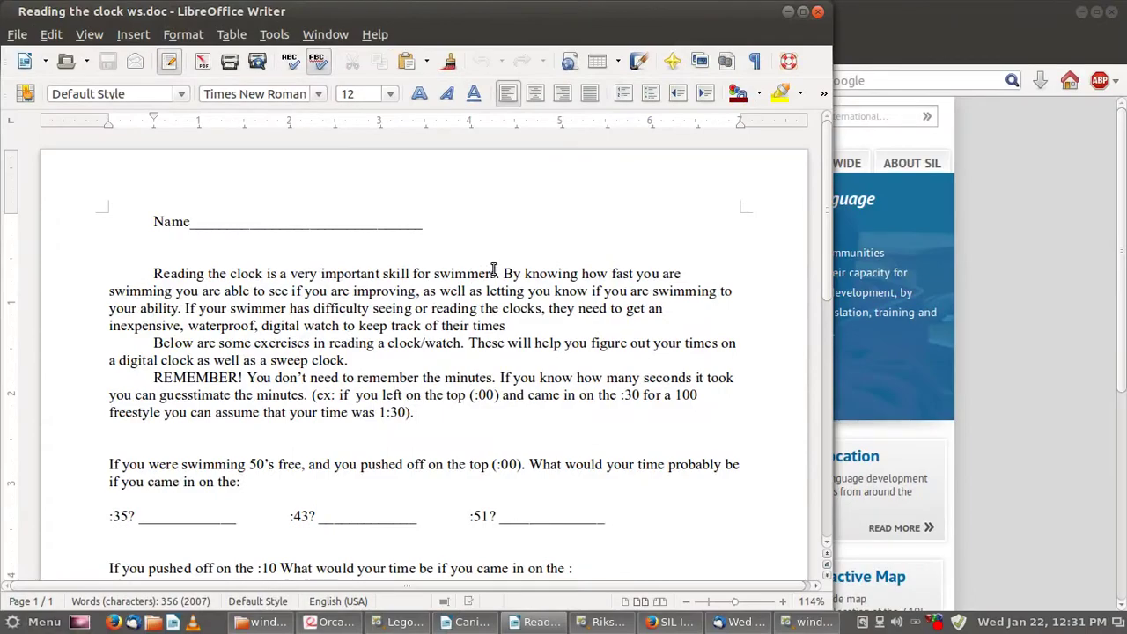
pyautogui.hotkey('ctrl', 'alt', 'Down')
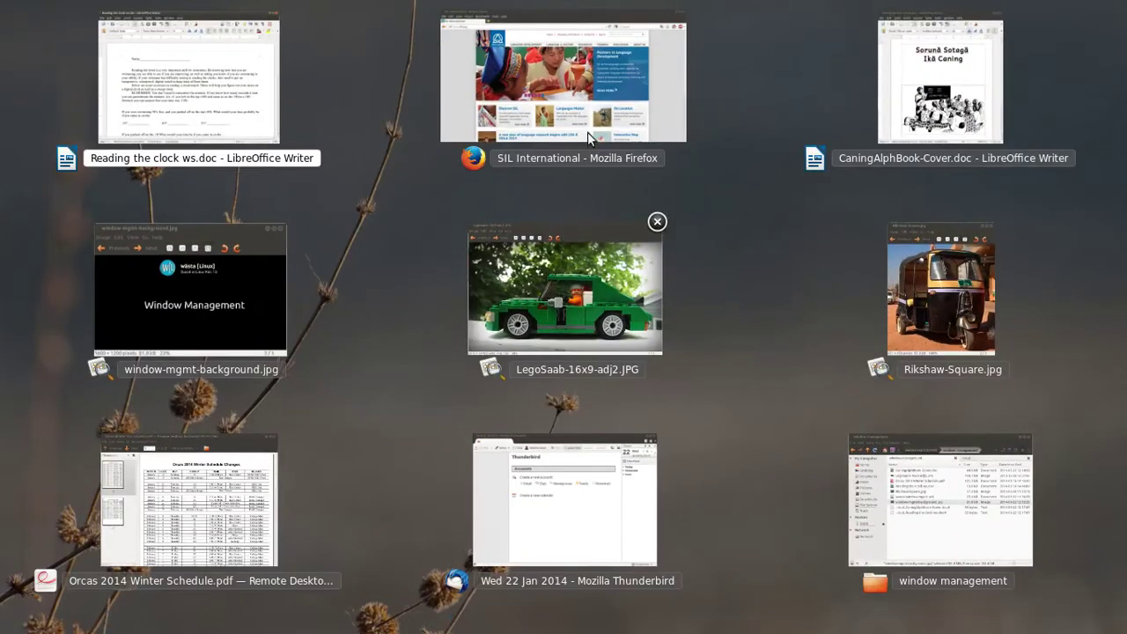
pyautogui.click(162, 87)
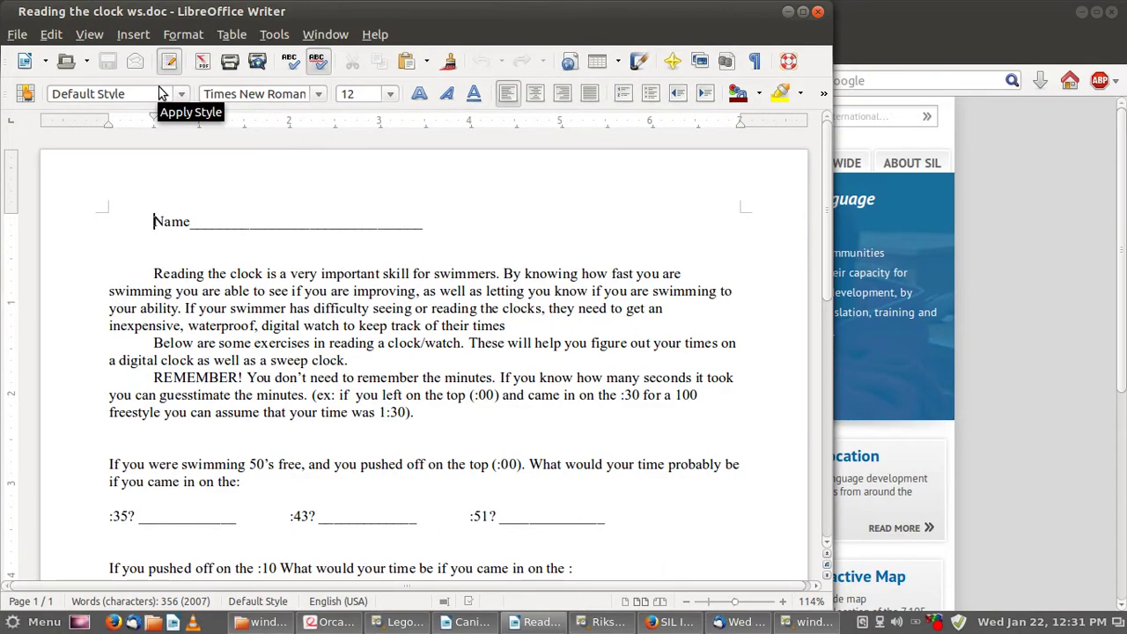
# Move the selection around the thumbnails in the windows overview with the keyboard and switch to Rikshaw-Square.jpg
pyautogui.hotkey('ctrl', 'alt', 'Down')
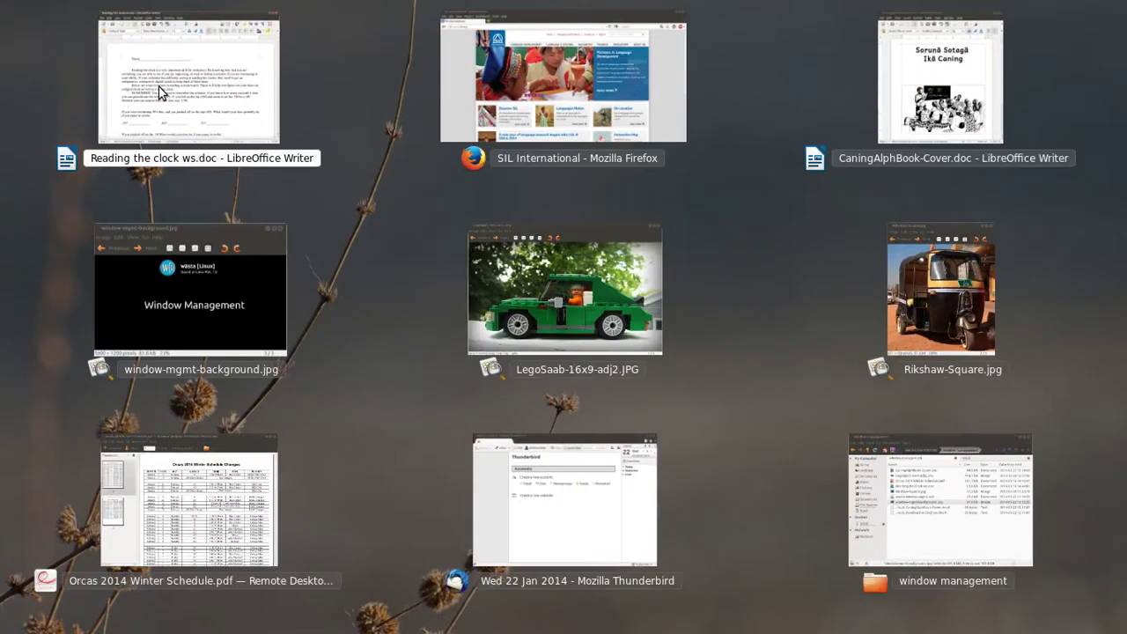
pyautogui.press('Down')
pyautogui.press('Down')
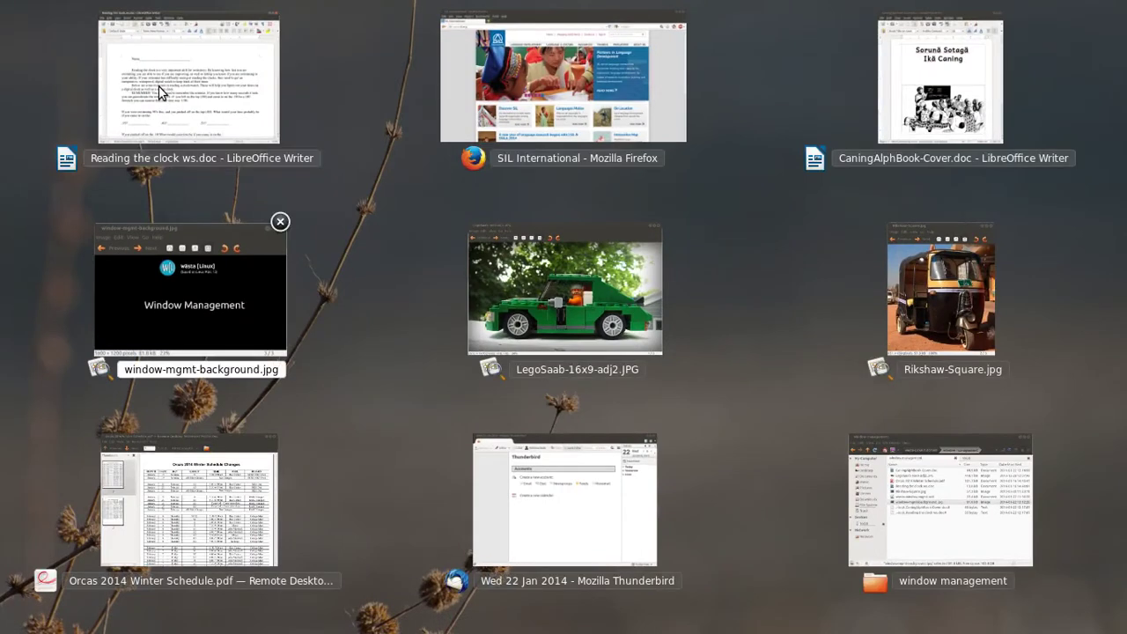
pyautogui.press('Right')
pyautogui.press('Up')
pyautogui.press('Left')
pyautogui.press('Up')
pyautogui.press('Right')
pyautogui.press('Right')
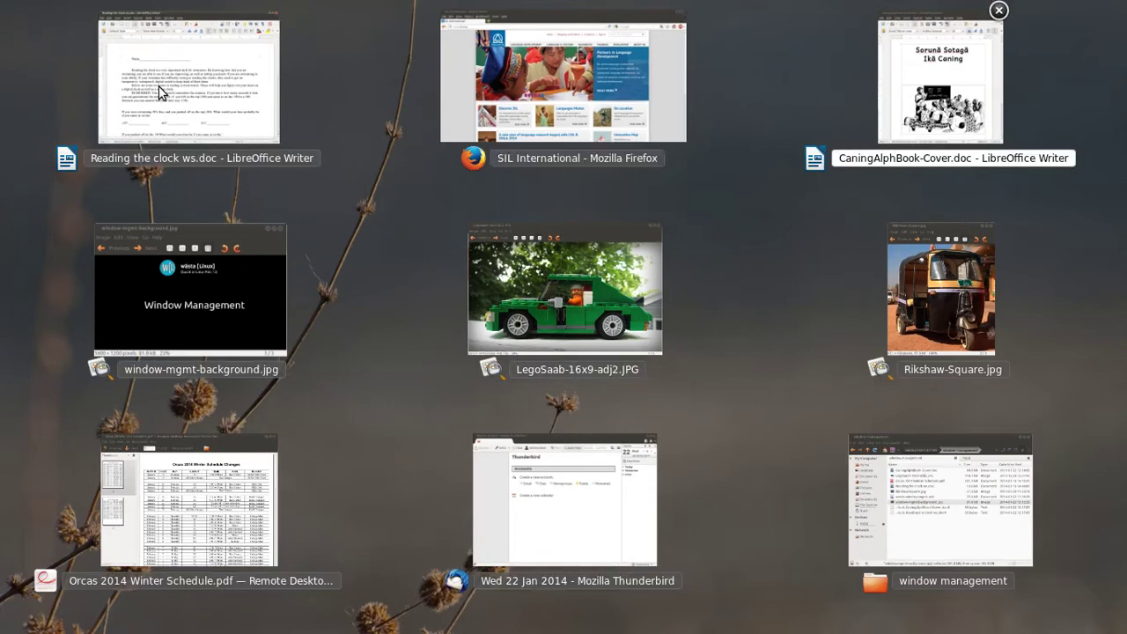
pyautogui.press('Down')
pyautogui.press('Left')
pyautogui.press('Right')
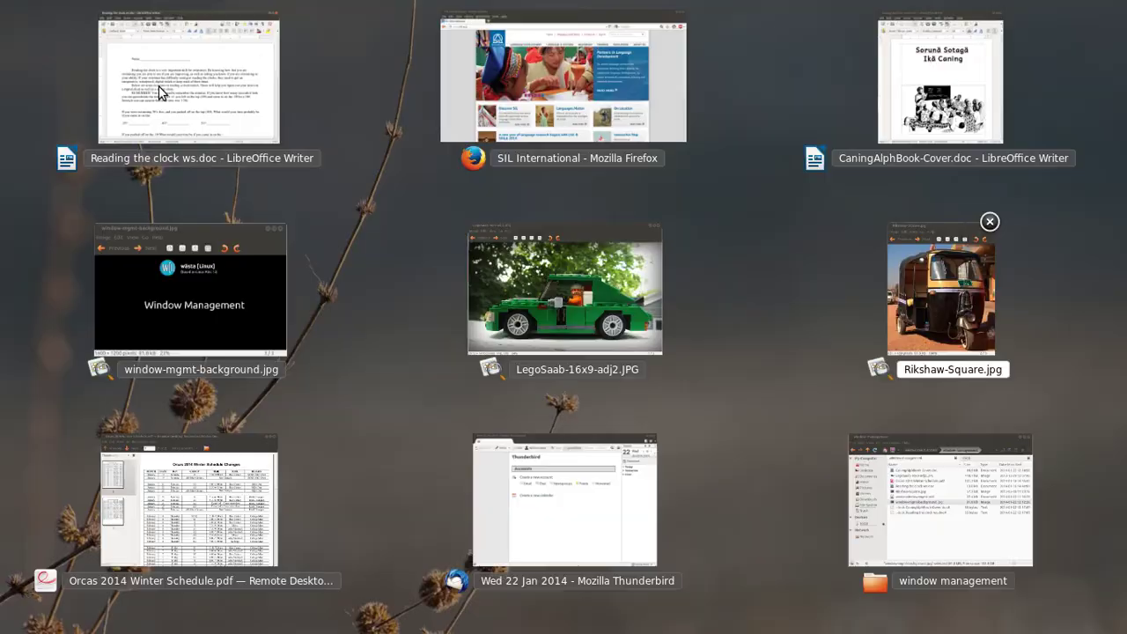
pyautogui.press('Return')
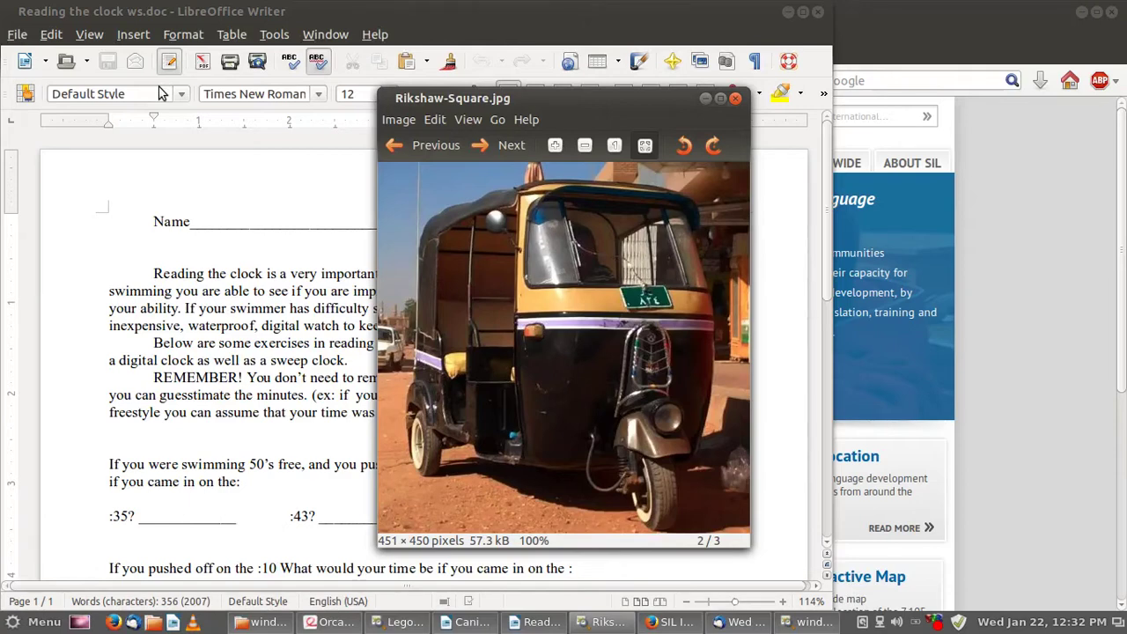
# Show the overview of all workspaces and switch to Workspace 2
pyautogui.hotkey('ctrl', 'alt', 'Up')
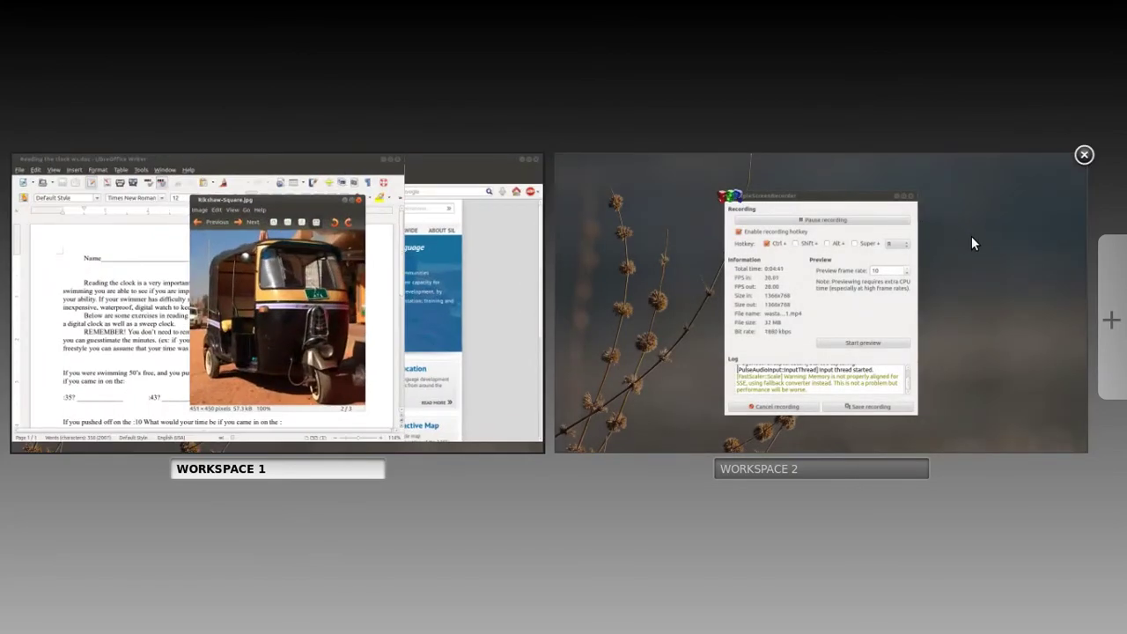
pyautogui.click(971, 235)
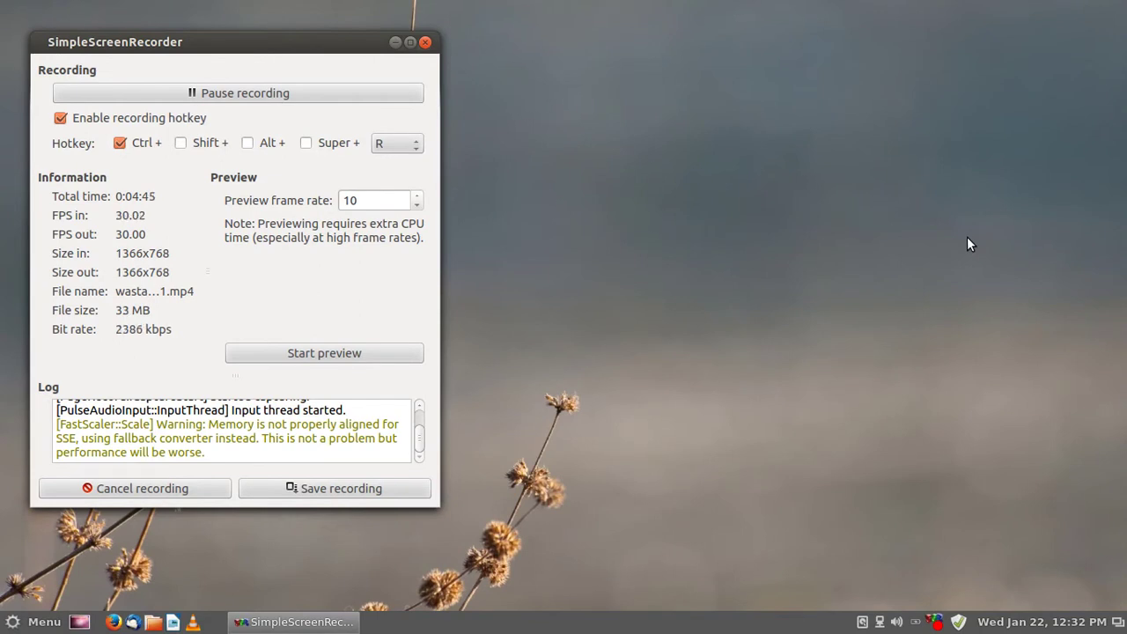
# Show the workspace overview again and return to Workspace 1
pyautogui.hotkey('ctrl', 'alt', 'Up')
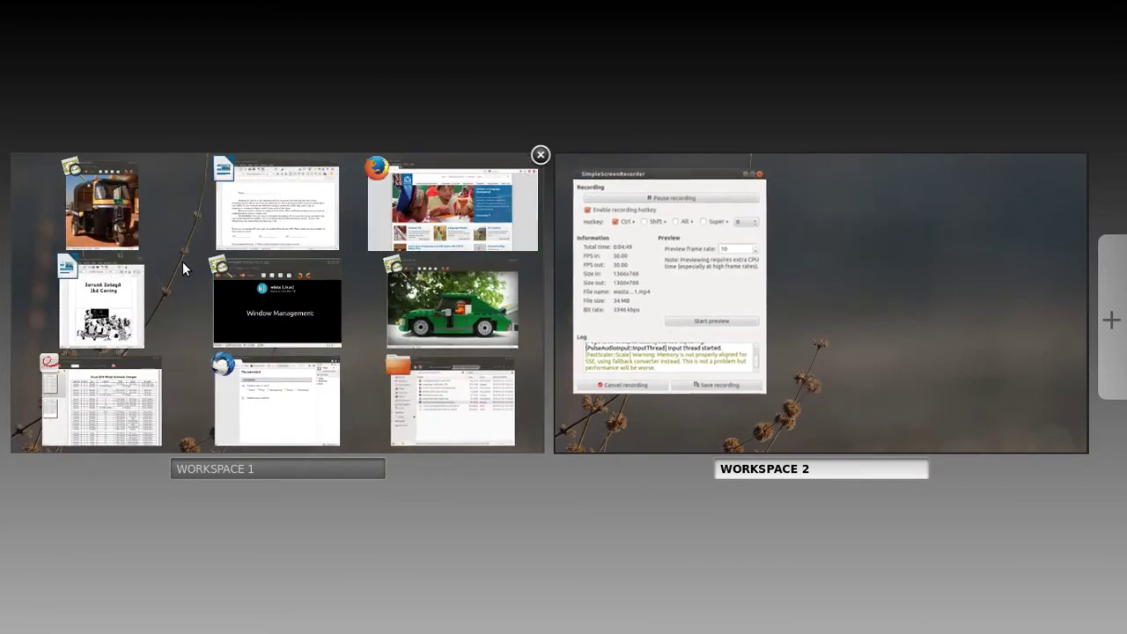
pyautogui.click(182, 261)
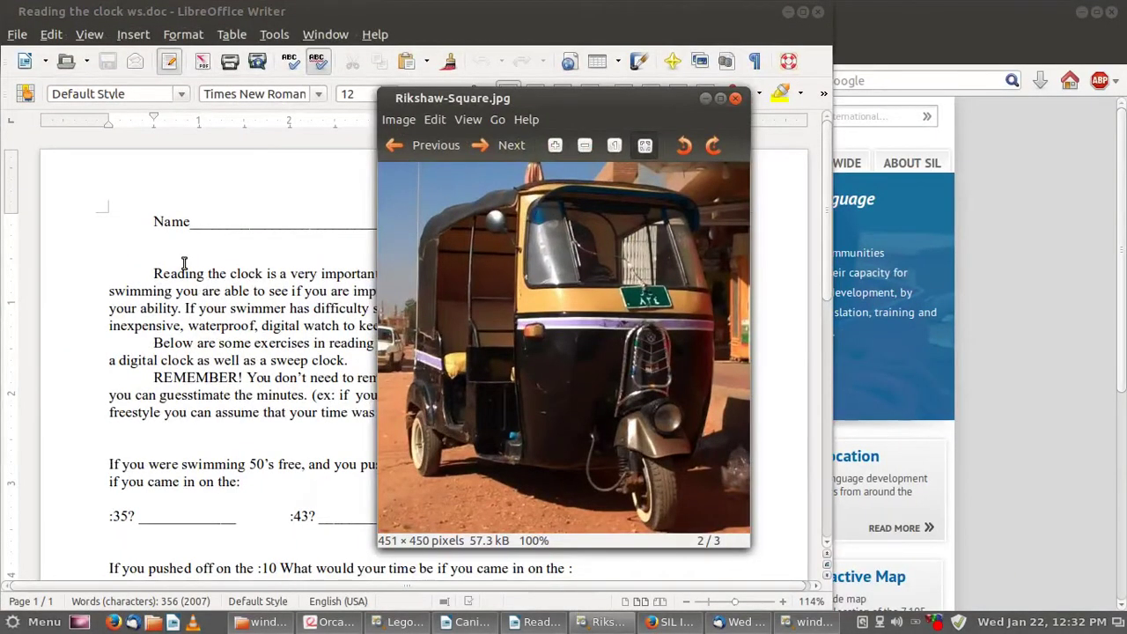
# Move the rickshaw, green Lego car and Window Management image windows from Workspace 1 to Workspace 2 in the overview, and switch to Thunderbird
pyautogui.hotkey('ctrl', 'alt', 'Up')
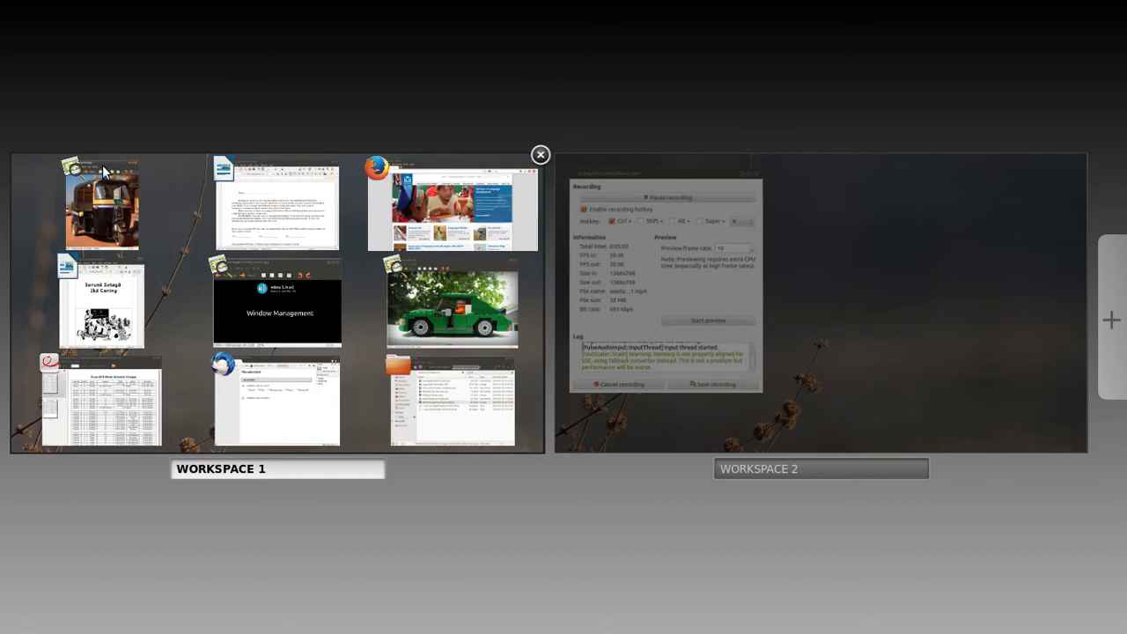
pyautogui.moveTo(103, 170); pyautogui.dragTo(999, 199)
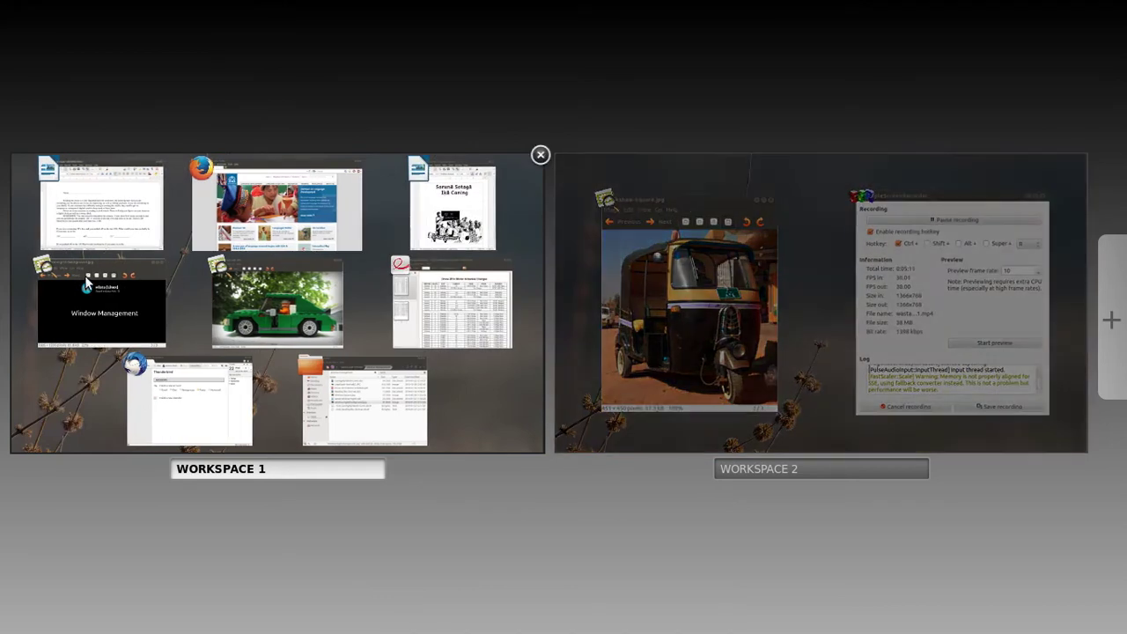
pyautogui.moveTo(268, 261); pyautogui.dragTo(1027, 231)
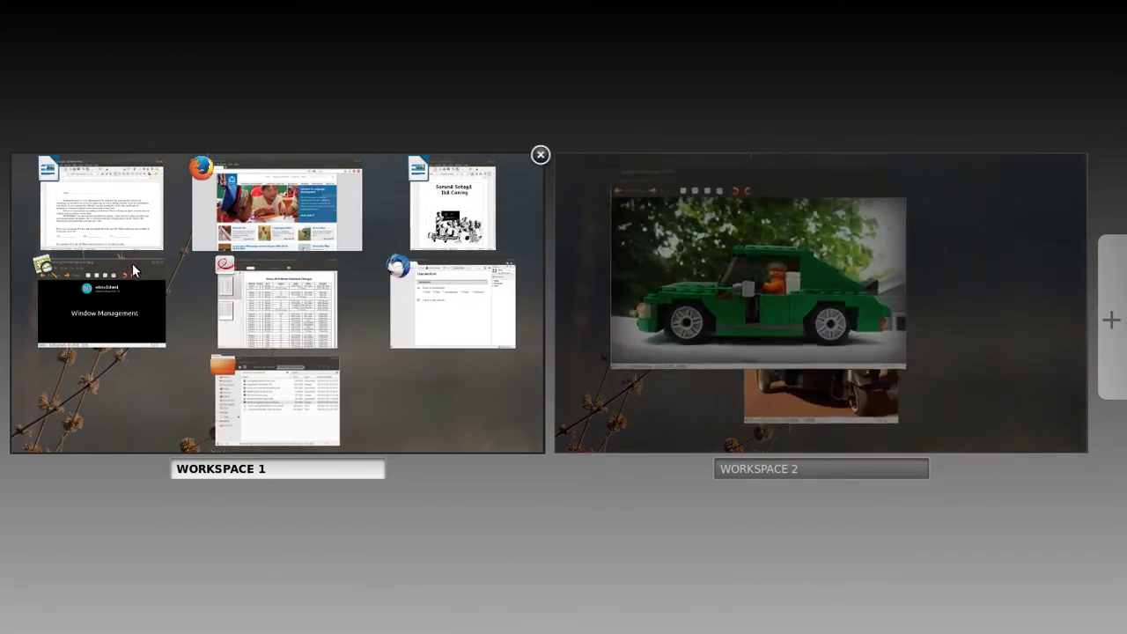
pyautogui.moveTo(132, 263); pyautogui.dragTo(837, 243)
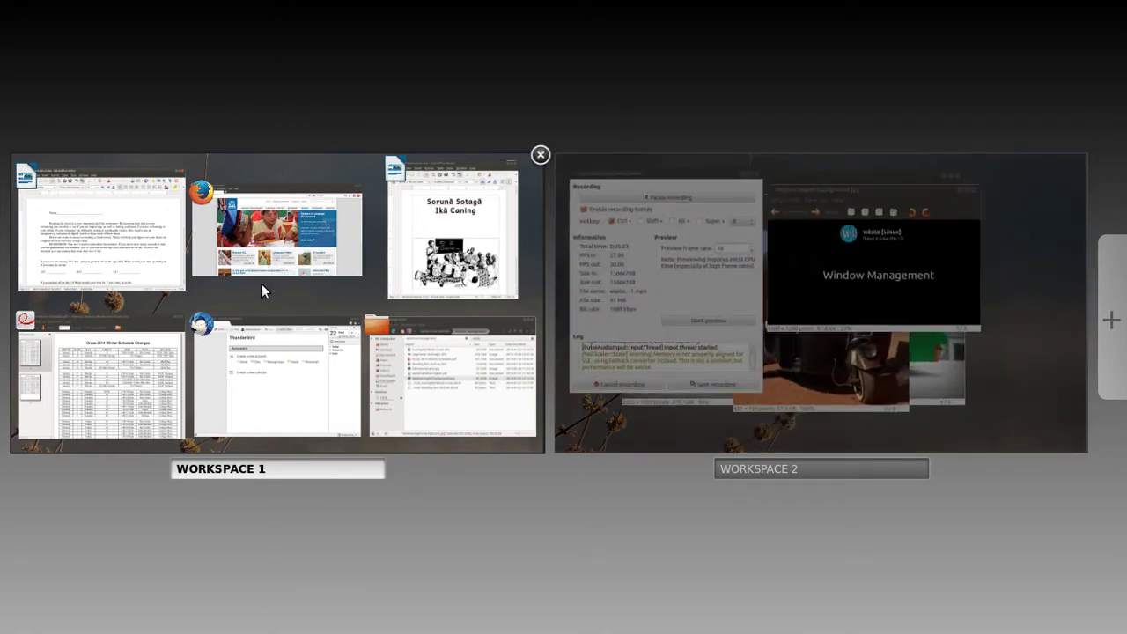
pyautogui.click(217, 342)
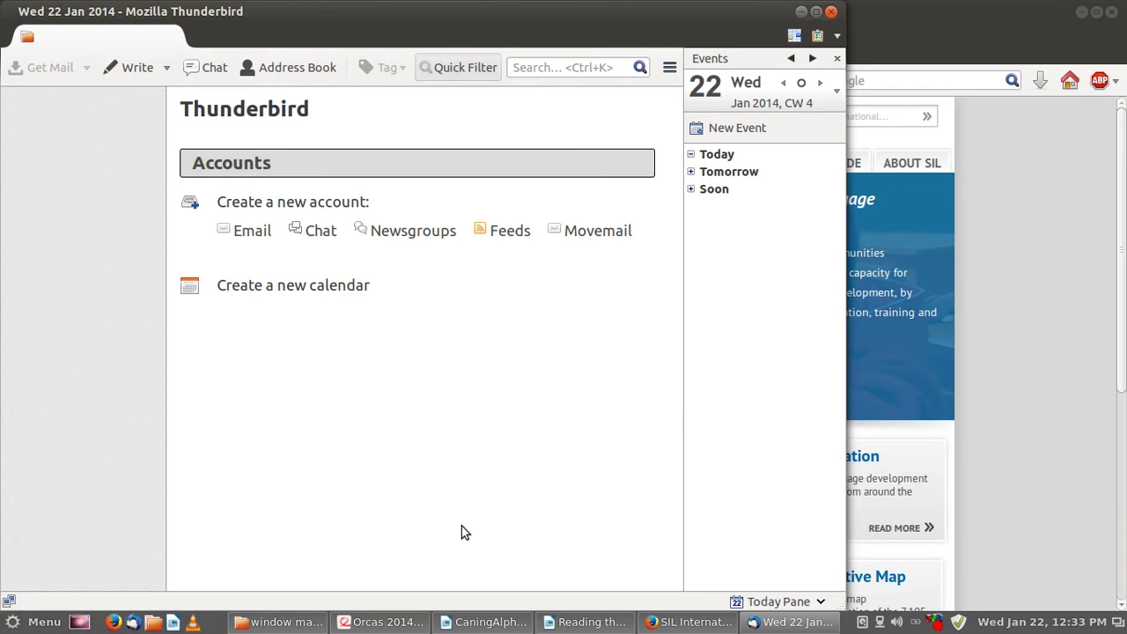
# Add a third workspace in the overview, move the Thunderbird and Firefox windows from Workspace 1 into it, and return to Workspace 1
pyautogui.hotkey('ctrl', 'alt', 'Up')
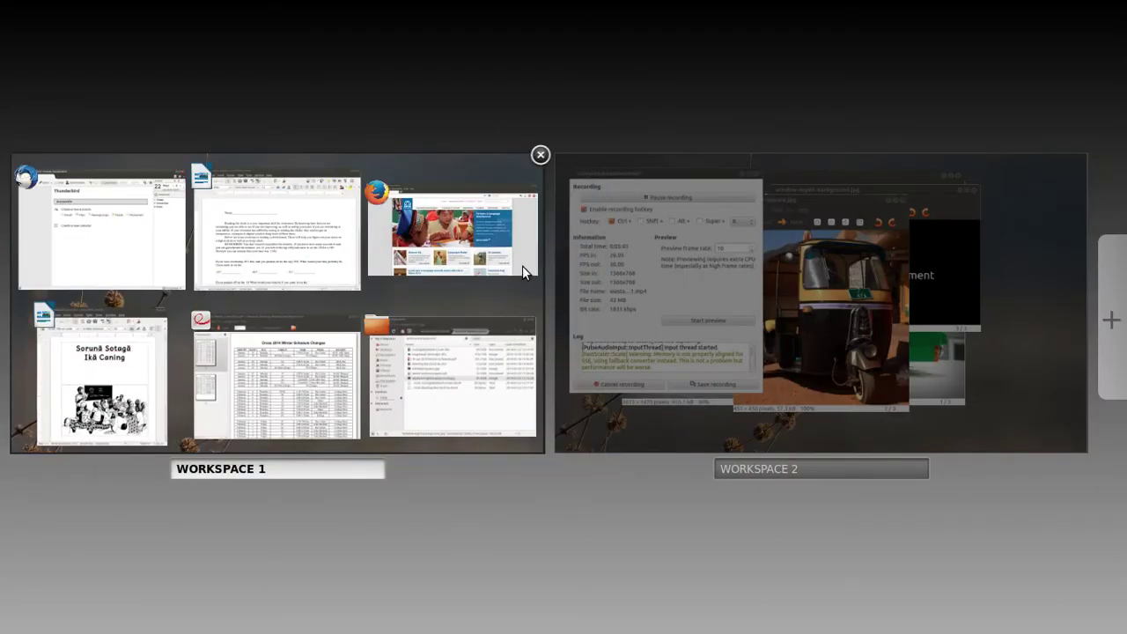
pyautogui.click(1114, 323)
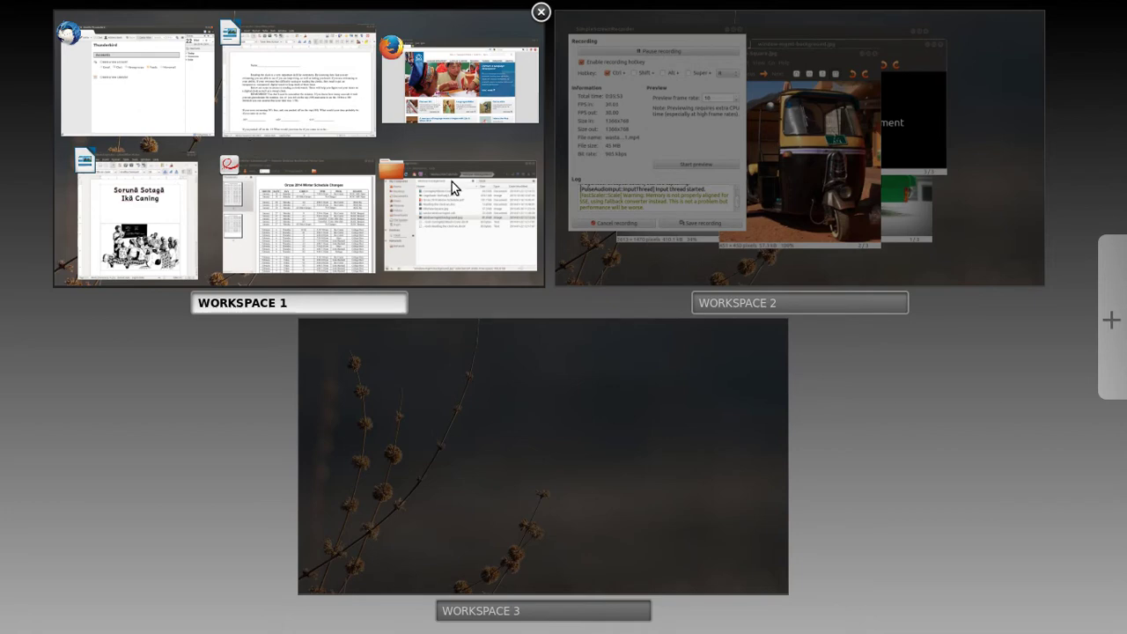
pyautogui.moveTo(154, 39); pyautogui.dragTo(343, 431)
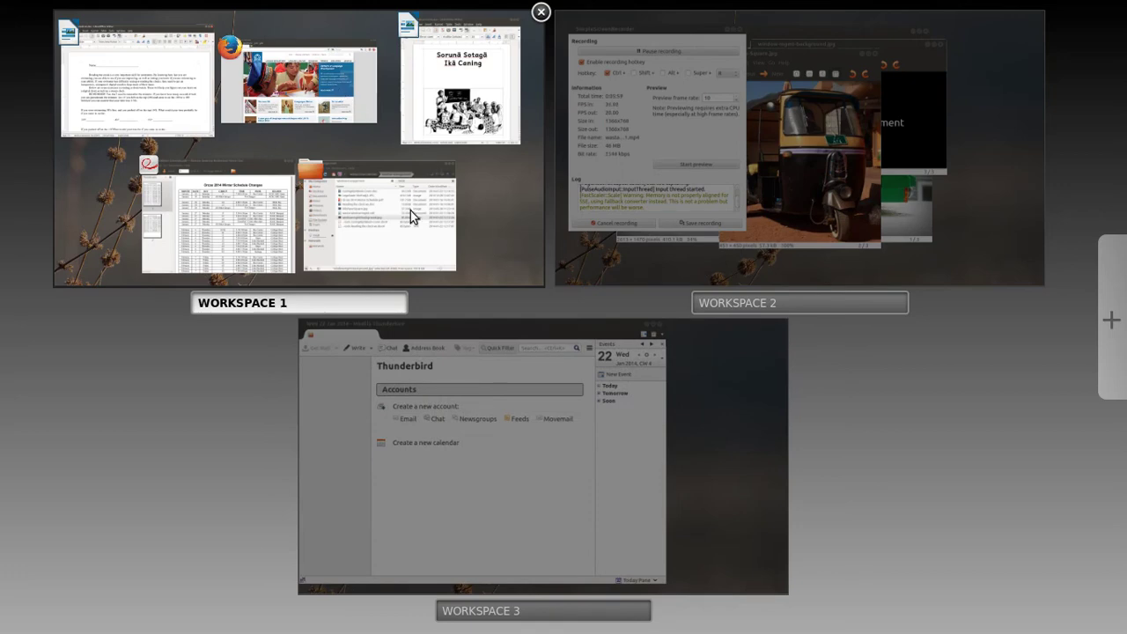
pyautogui.moveTo(295, 48); pyautogui.dragTo(616, 393)
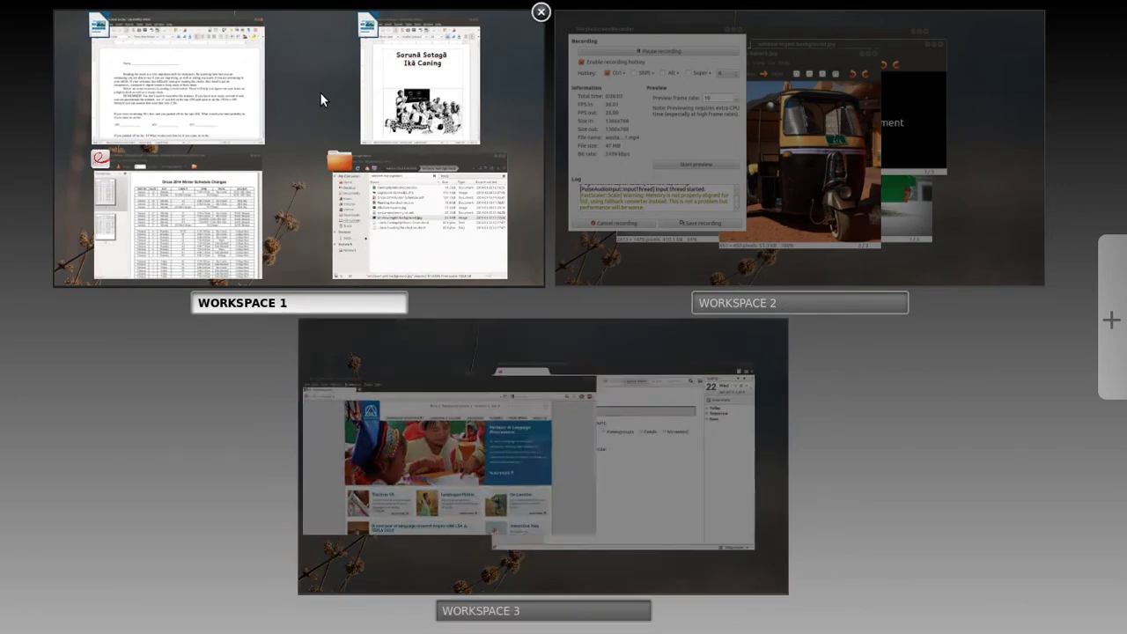
pyautogui.click(320, 91)
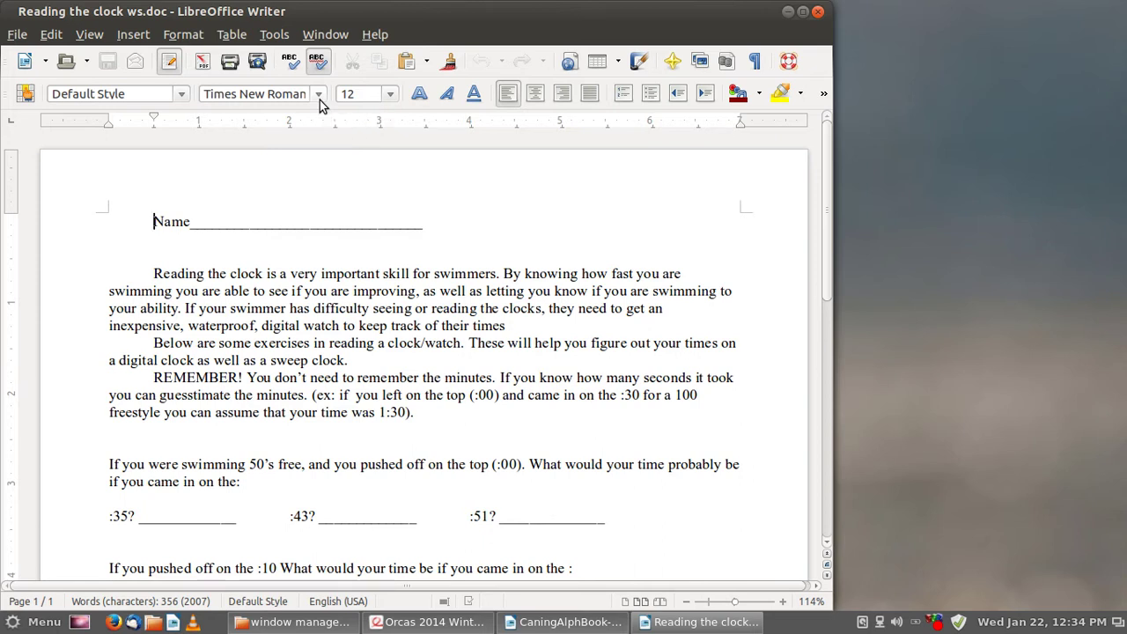
# Switch to Workspace 2 from the overview, and go directly between neighbouring workspaces as far as Workspace 3 and back to Workspace 1
pyautogui.hotkey('ctrl', 'alt', 'Up')
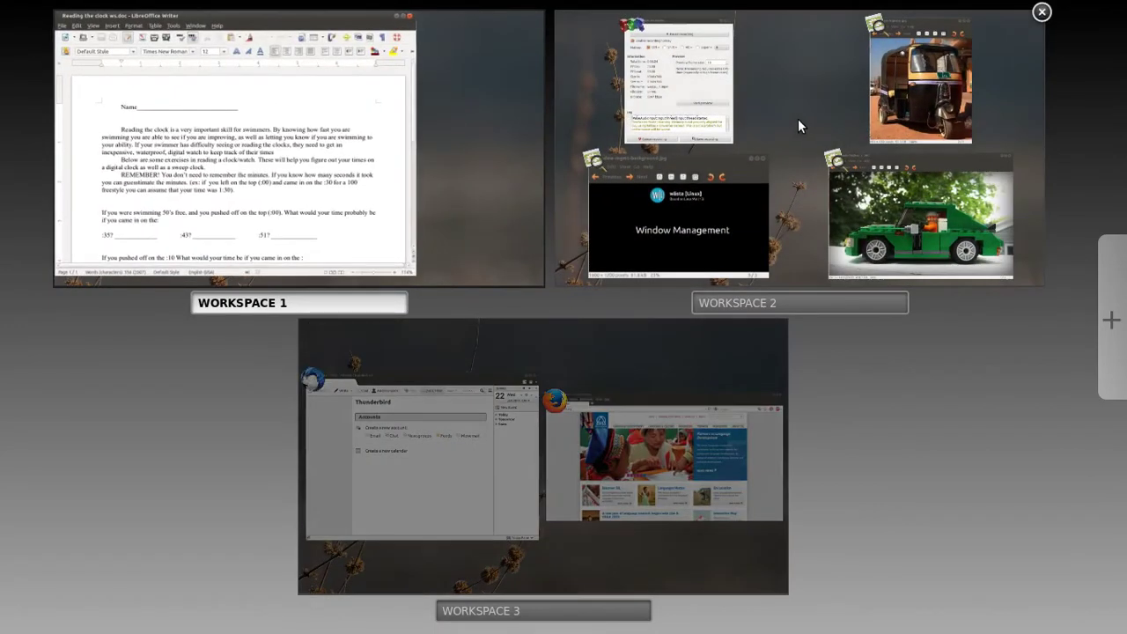
pyautogui.click(798, 119)
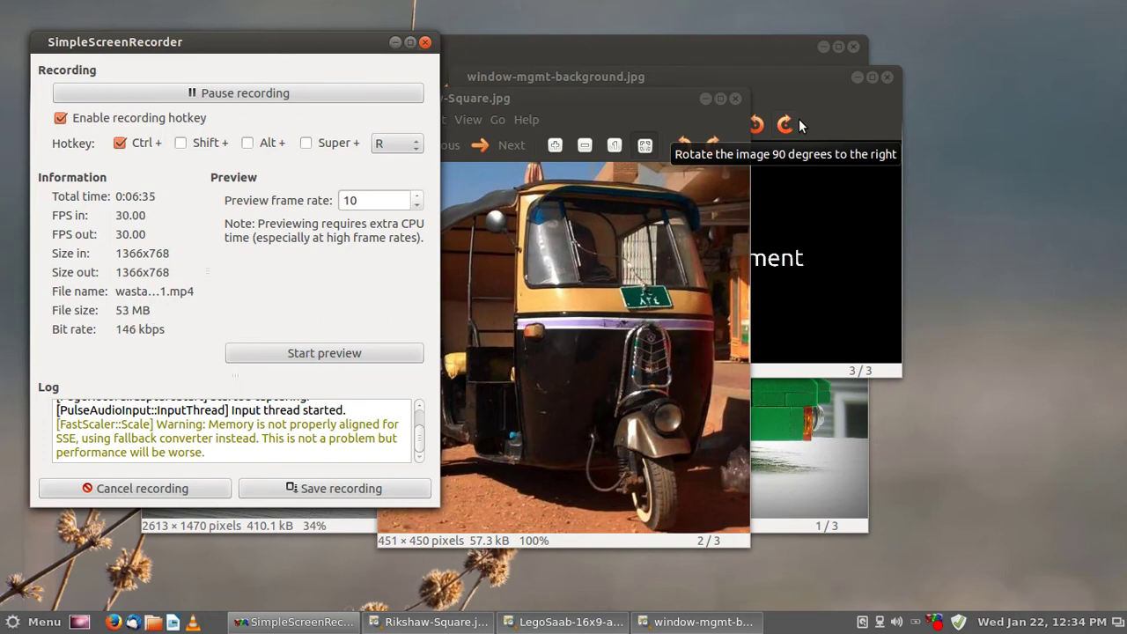
pyautogui.hotkey('ctrl', 'alt', 'Left')
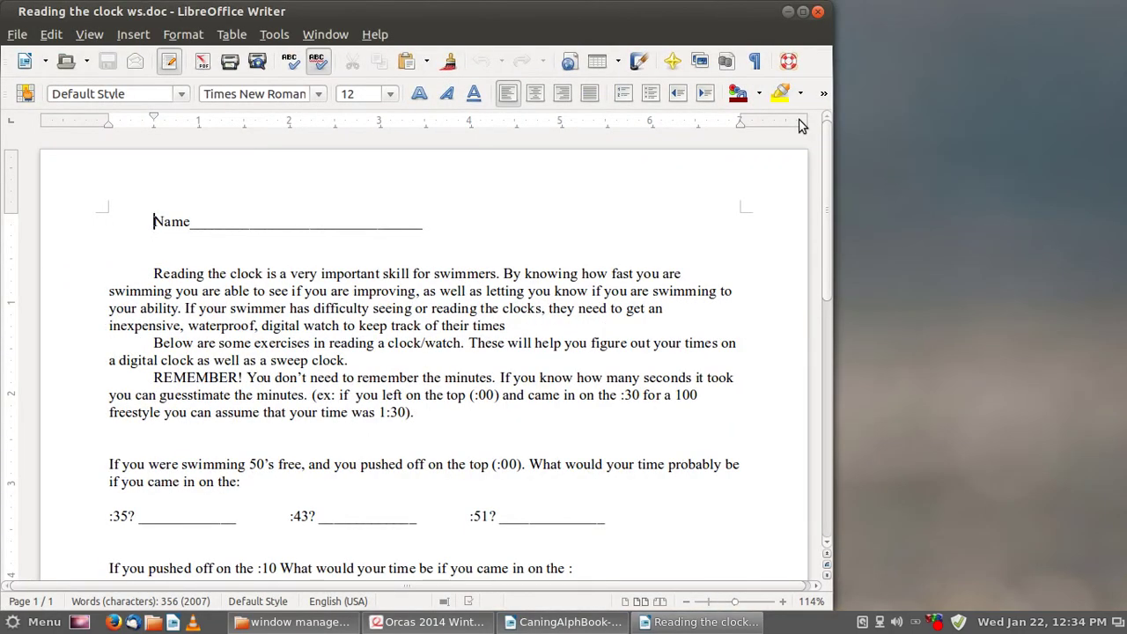
pyautogui.hotkey('ctrl', 'alt', 'Right')
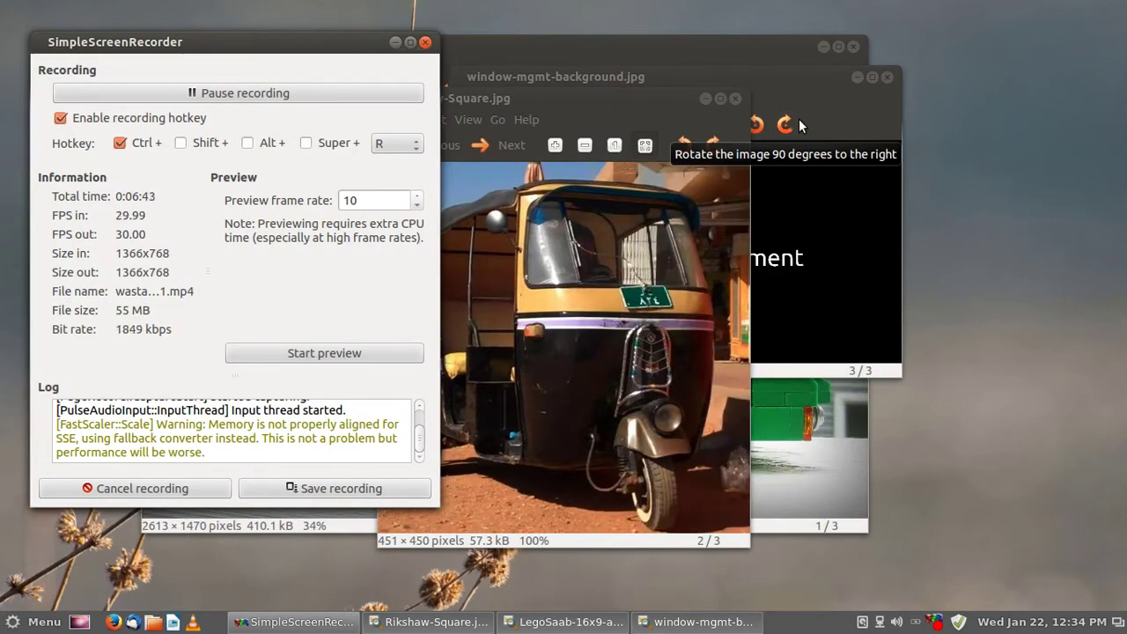
pyautogui.hotkey('ctrl', 'alt', 'Right')
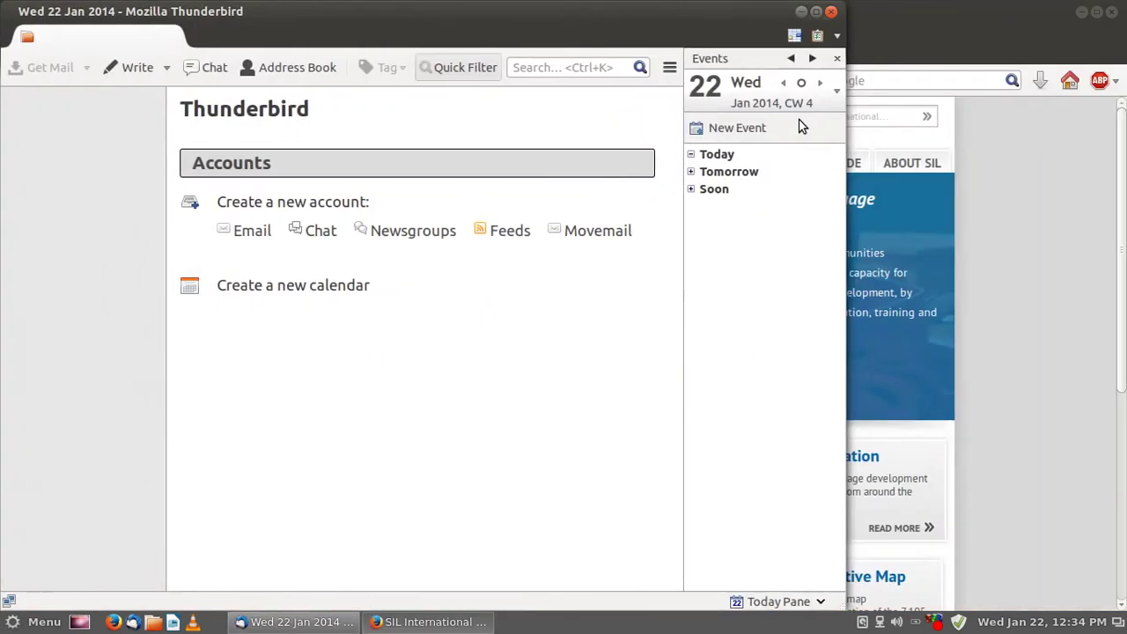
pyautogui.hotkey('ctrl', 'alt', 'Left')
pyautogui.hotkey('ctrl', 'alt', 'Left')
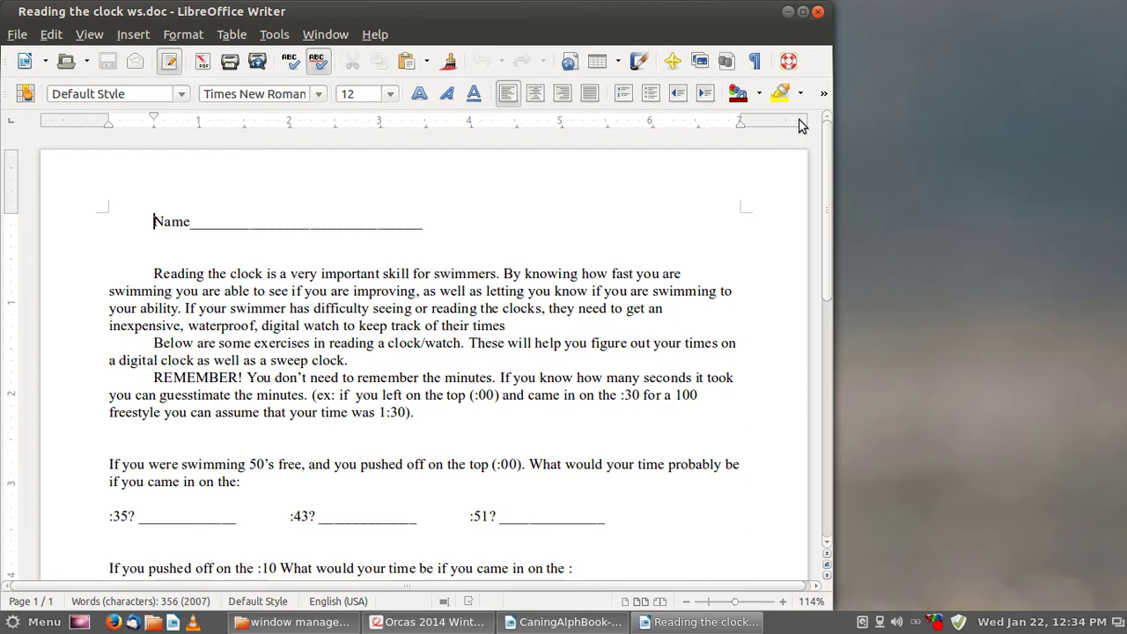
# Rename Workspace 1 as Main in the workspace overview
pyautogui.hotkey('ctrl', 'alt', 'Up')
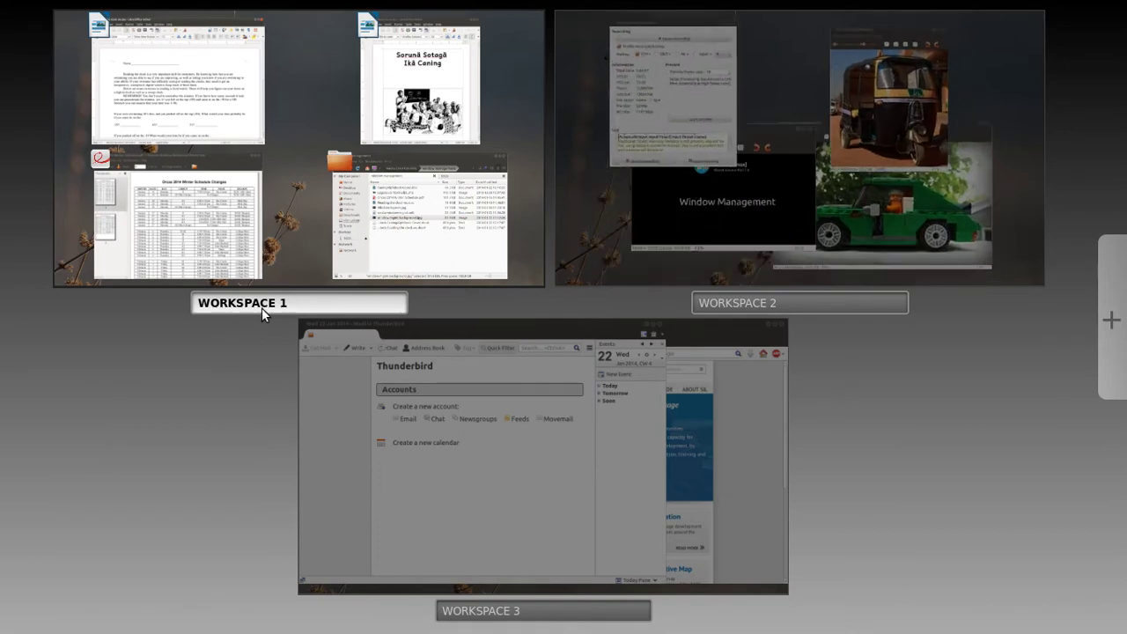
pyautogui.click(274, 307)
pyautogui.doubleClick(274, 305)
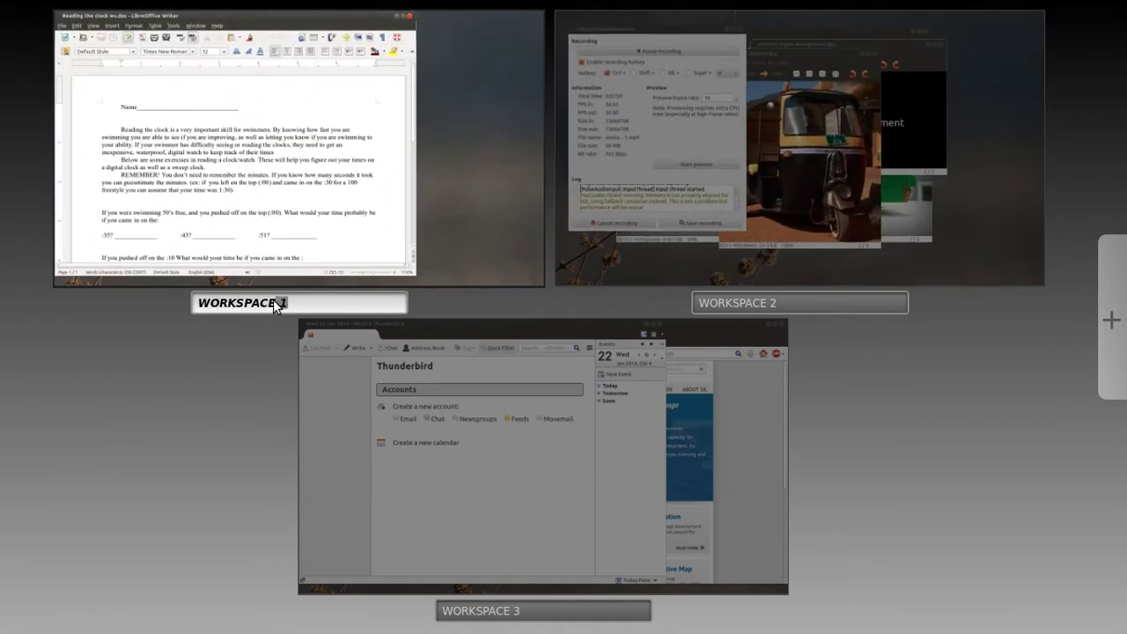
pyautogui.press('BackSpace')
pyautogui.press('BackSpace')
pyautogui.press('BackSpace')
pyautogui.press('BackSpace')
pyautogui.press('BackSpace')
pyautogui.press('BackSpace')
pyautogui.press('BackSpace')
pyautogui.press('BackSpace')
pyautogui.press('BackSpace')
pyautogui.press('BackSpace')
pyautogui.press('BackSpace')
pyautogui.write('Main')
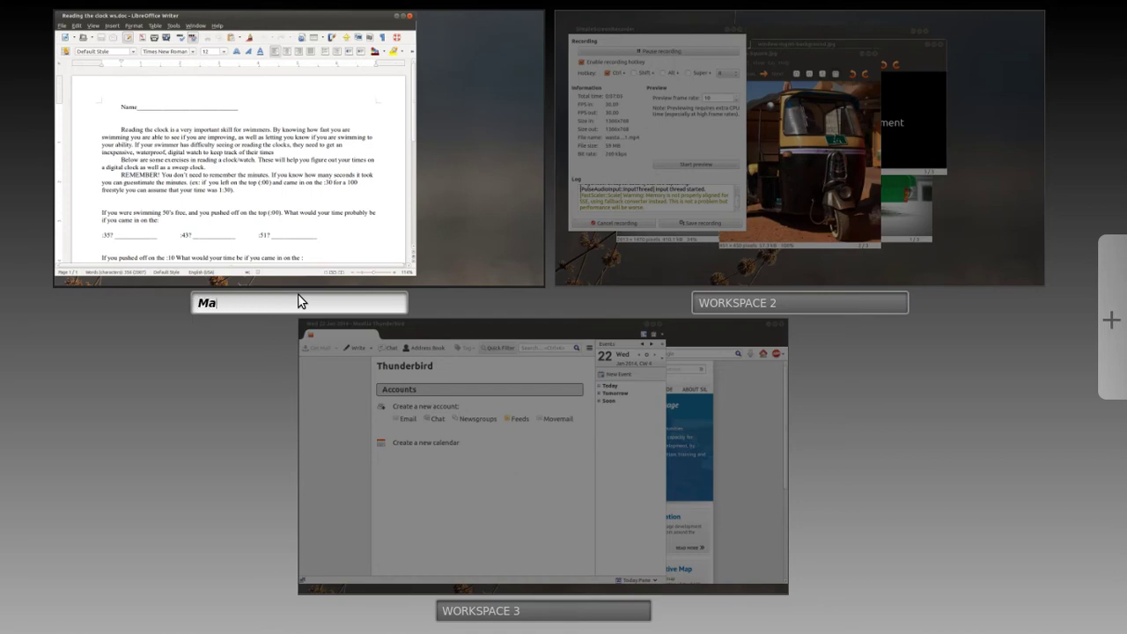
pyautogui.click(162, 564)
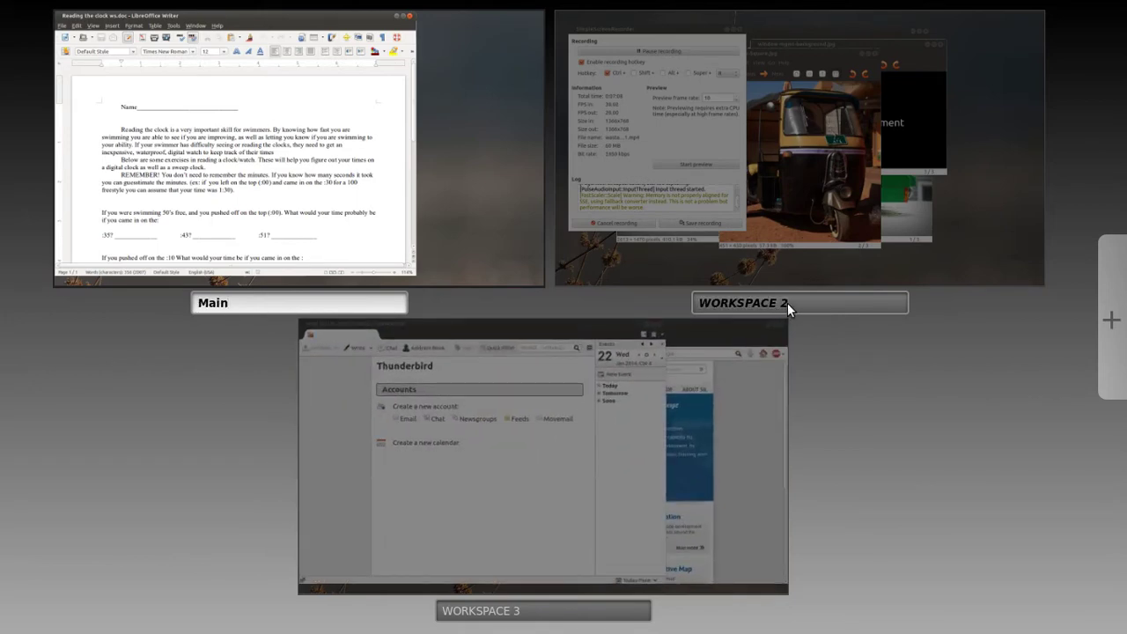
# Rename Workspace 2 as Media in the workspace overview
pyautogui.press('BackSpace')
pyautogui.press('BackSpace')
pyautogui.press('BackSpace')
pyautogui.press('BackSpace')
pyautogui.press('BackSpace')
pyautogui.press('BackSpace')
pyautogui.press('BackSpace')
pyautogui.press('BackSpace')
pyautogui.press('BackSpace')
pyautogui.write('Media')
pyautogui.press('Return')
# Switch to the Media workspace from the overview, and go directly to Workspace 3 and back through Media to Main
pyautogui.moveTo(1032, 86)
pyautogui.click(1012, 80)
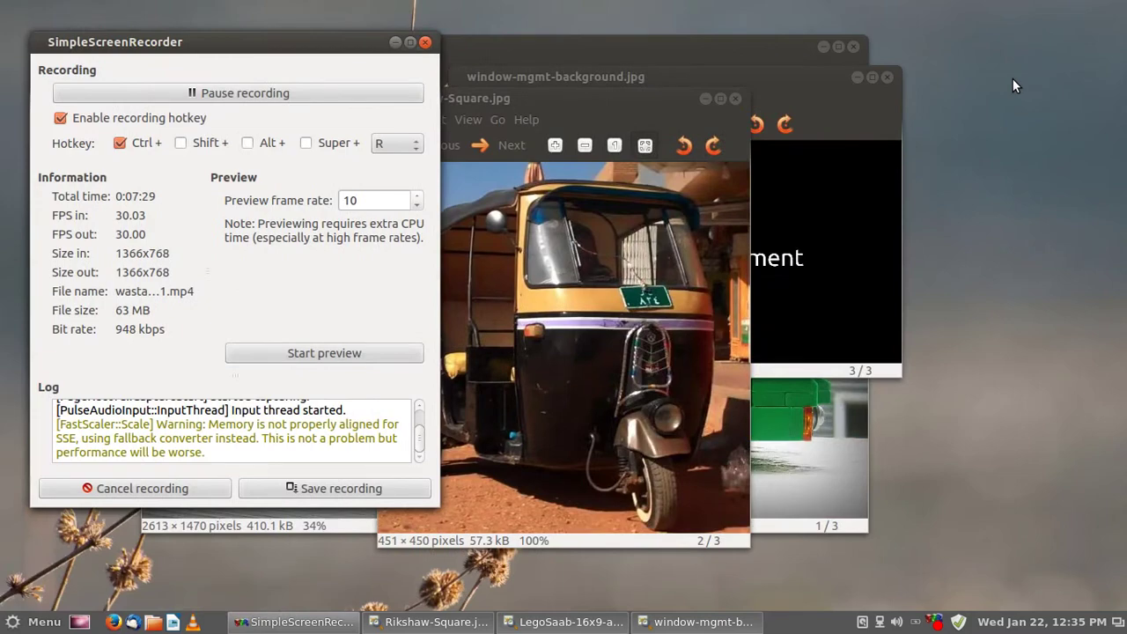
pyautogui.hotkey('ctrl', 'alt', 'Right')
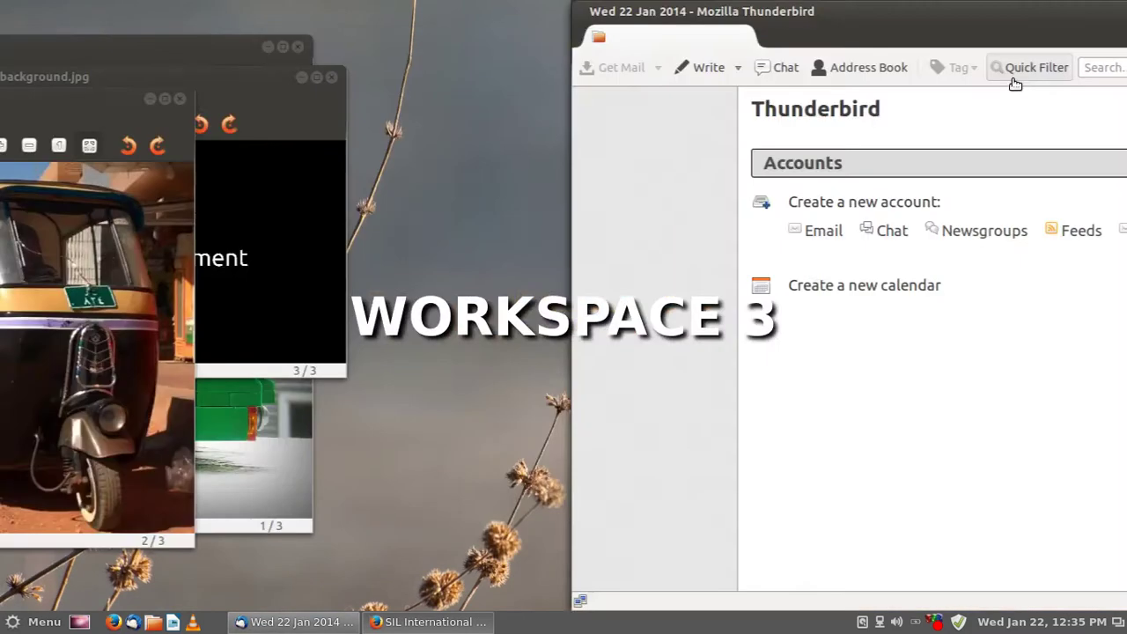
pyautogui.hotkey('ctrl', 'alt', 'Left')
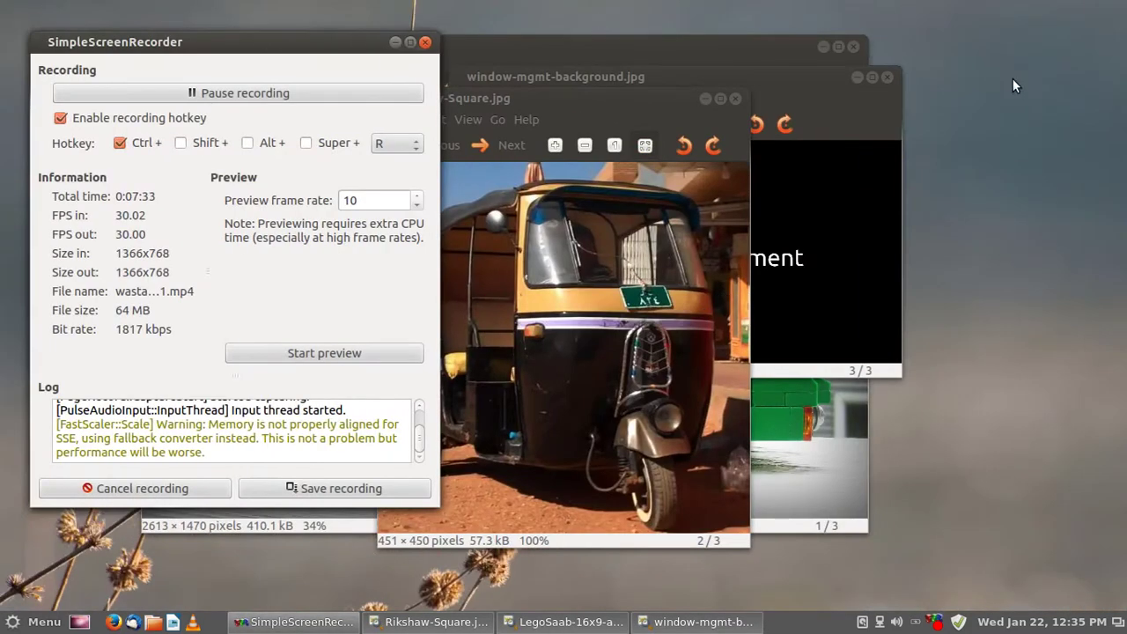
pyautogui.hotkey('ctrl', 'alt', 'Left')
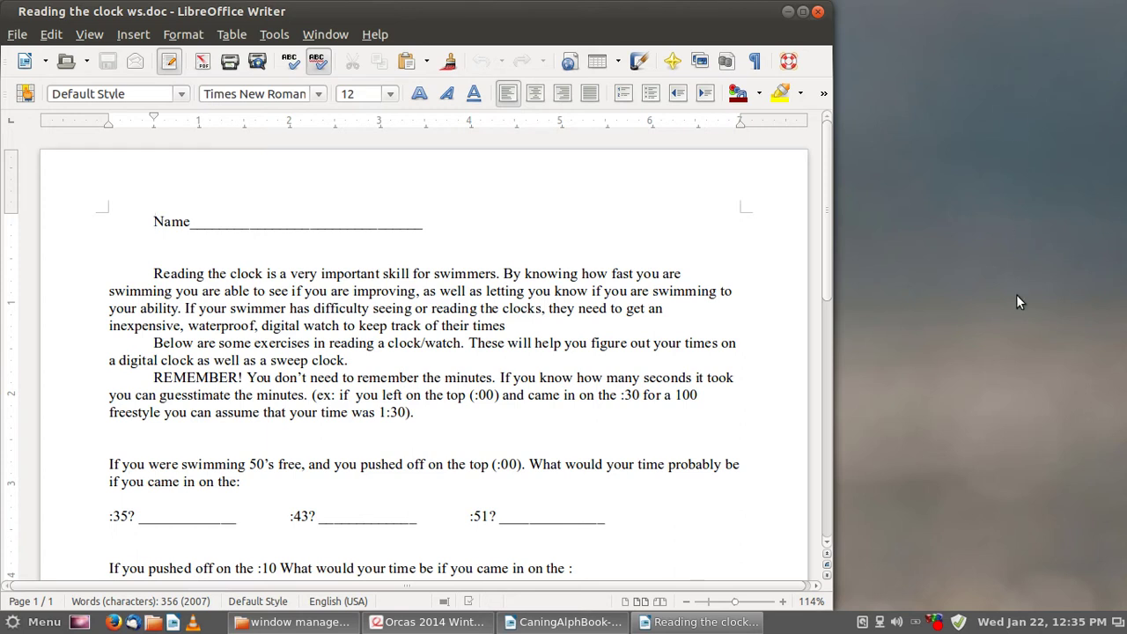
pyautogui.click(1116, 623)
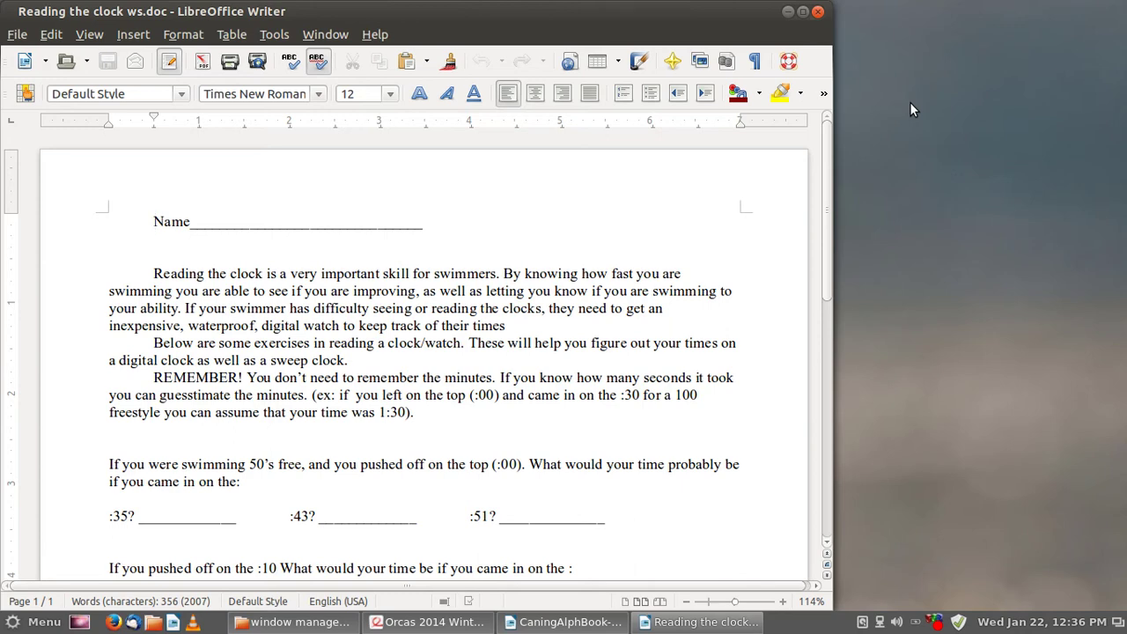
# Cycle repeatedly through the Main workspace's windows in the window switcher and return to Reading the clock ws.doc
pyautogui.hotkey('alt', 'Tab')
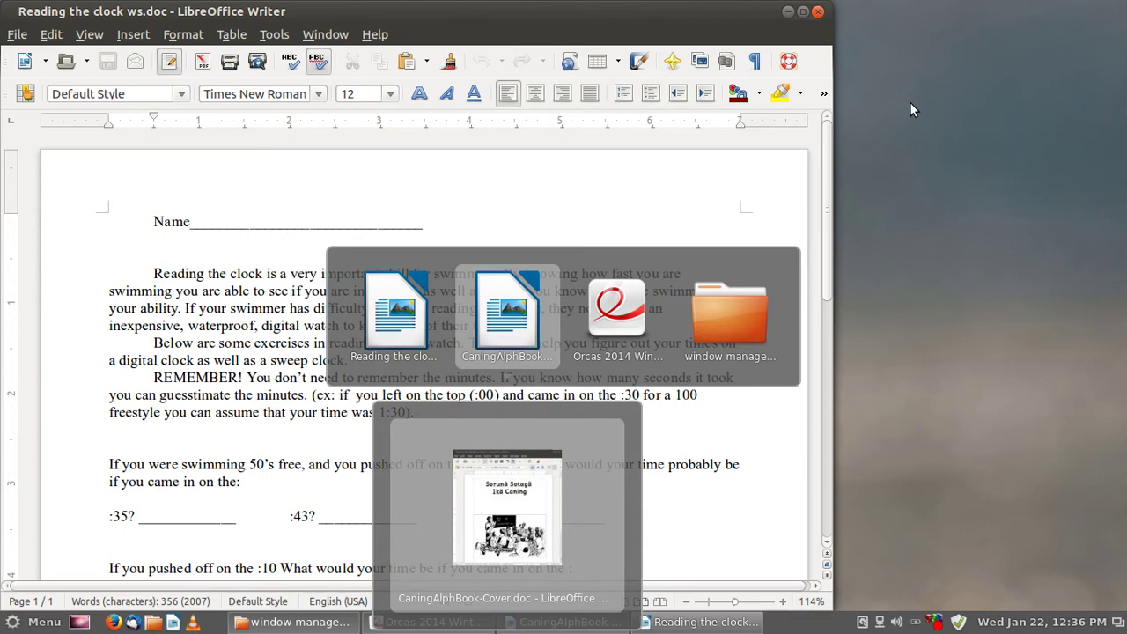
pyautogui.hotkey('alt', 'Tab')
pyautogui.hotkey('alt', 'Tab')
pyautogui.hotkey('alt', 'Tab')
pyautogui.hotkey('alt', 'Tab')
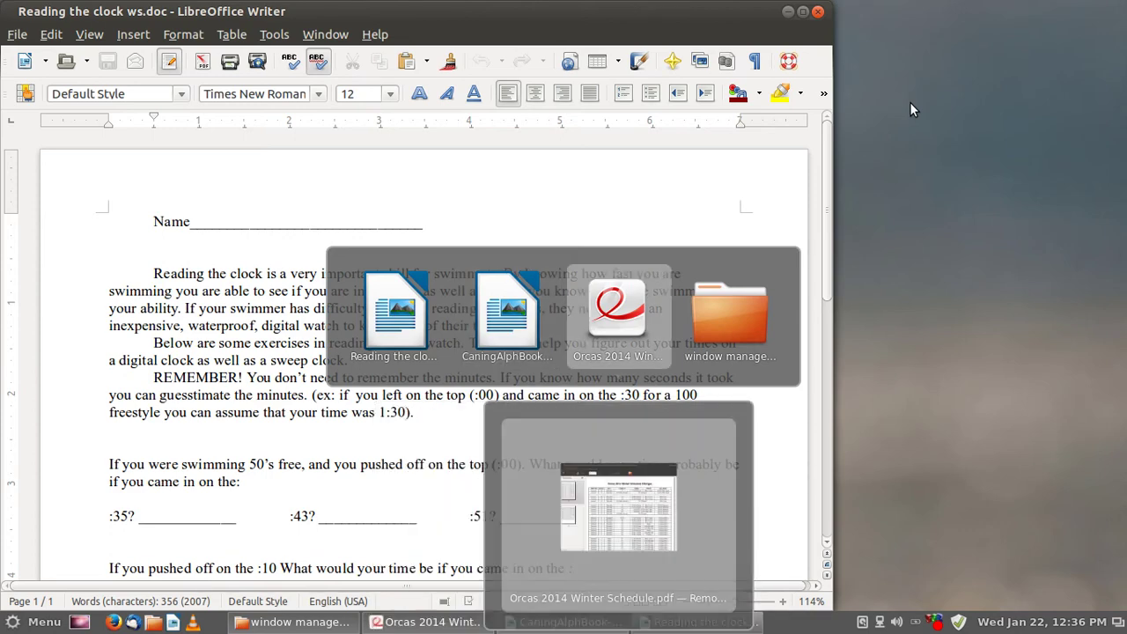
pyautogui.hotkey('alt', 'Tab')
pyautogui.hotkey('alt', 'Tab')
pyautogui.hotkey('alt', 'Tab')
pyautogui.hotkey('alt', 'Tab')
pyautogui.hotkey('alt', 'Tab')
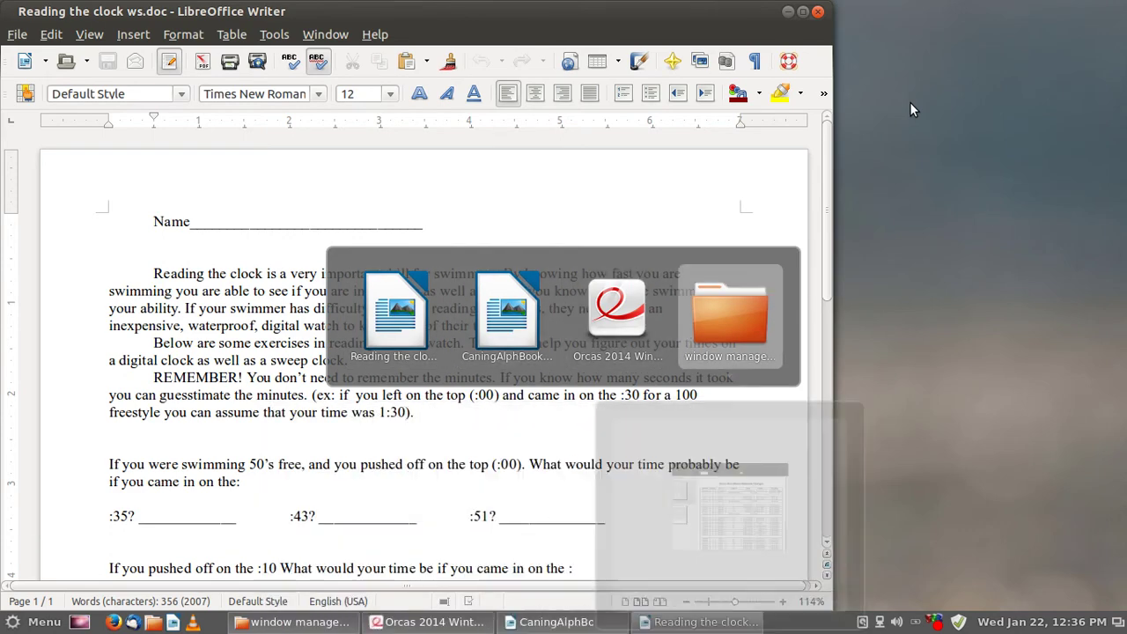
pyautogui.hotkey('alt', 'Tab')
pyautogui.hotkey('alt', 'Tab')
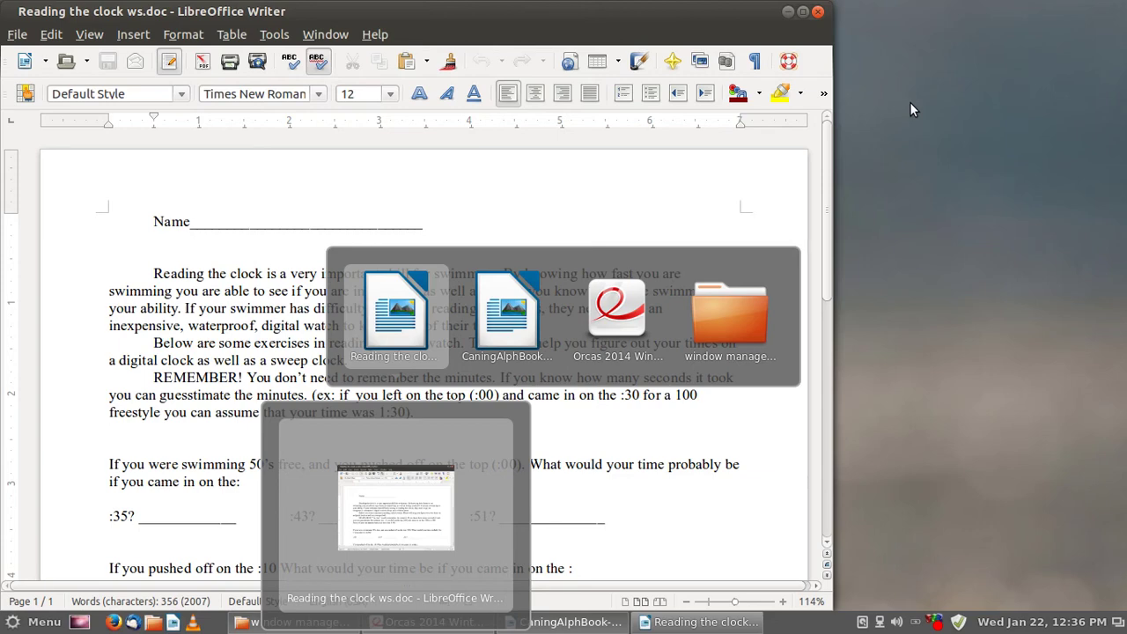
pyautogui.hotkey('alt', 'Tab')
pyautogui.hotkey('alt', 'Tab')
pyautogui.hotkey('alt', 'Tab')
pyautogui.hotkey('alt', 'Tab')
pyautogui.hotkey('alt', 'Tab')
pyautogui.hotkey('alt', 'Tab')
pyautogui.hotkey('alt', 'Tab')
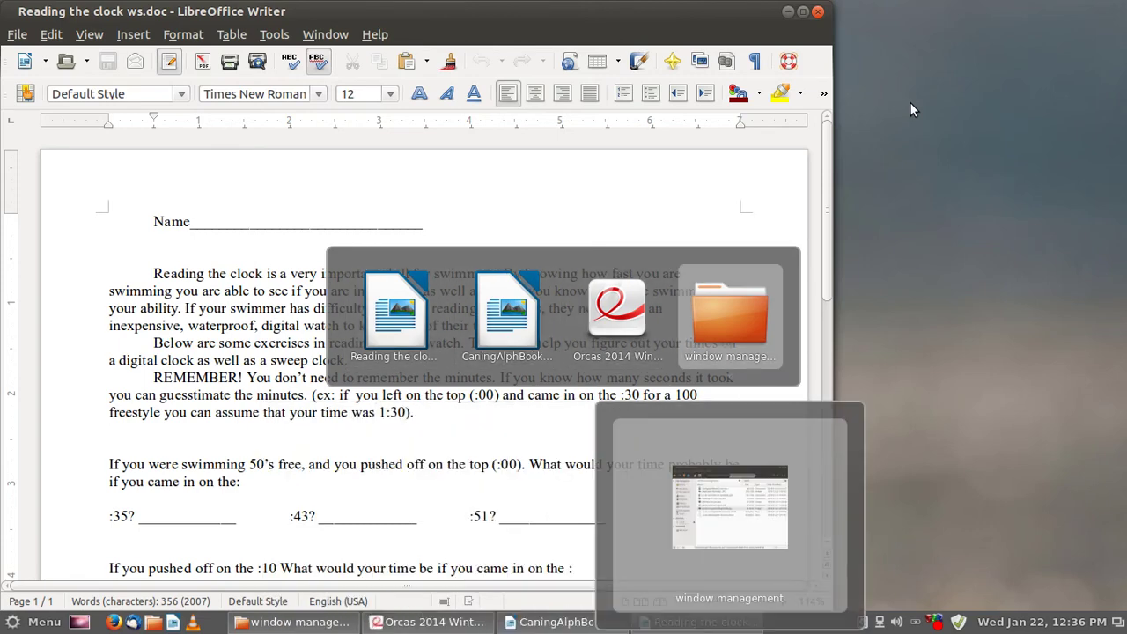
pyautogui.hotkey('alt', 'Tab')
pyautogui.hotkey('alt', 'Tab')
pyautogui.hotkey('alt', 'Tab')
pyautogui.hotkey('alt', 'Tab')
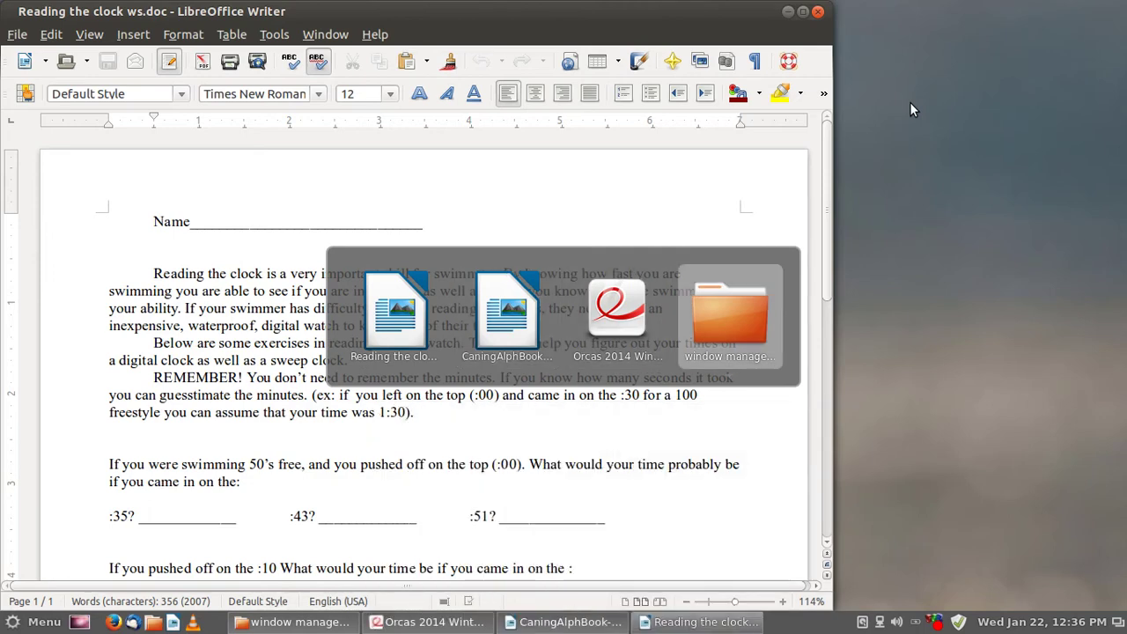
pyautogui.hotkey('alt', 'Tab')
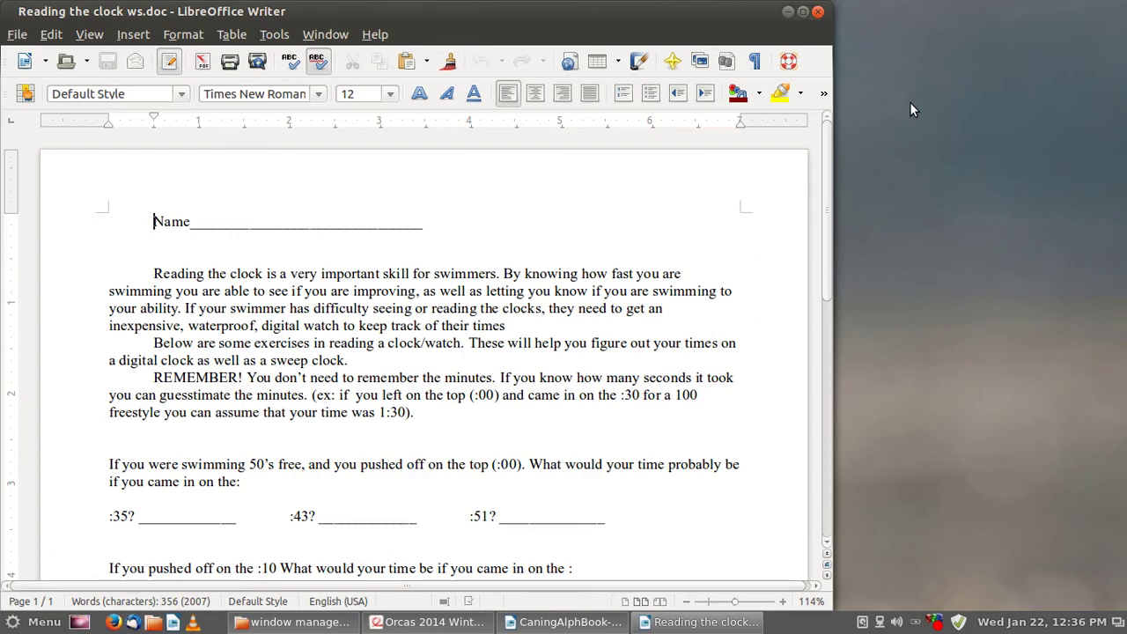
# Switch to the Media workspace from the overview and cycle through its windows in the window switcher to LegoSaab-16x9-adj2.JPG
pyautogui.hotkey('ctrl', 'alt', 'Up')
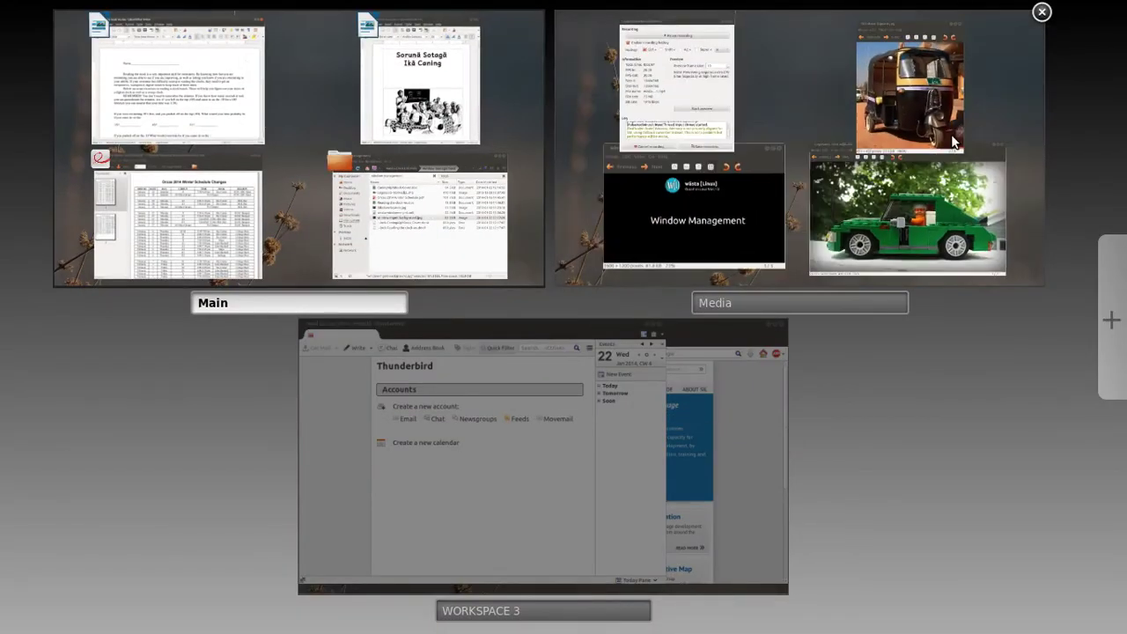
pyautogui.click(992, 121)
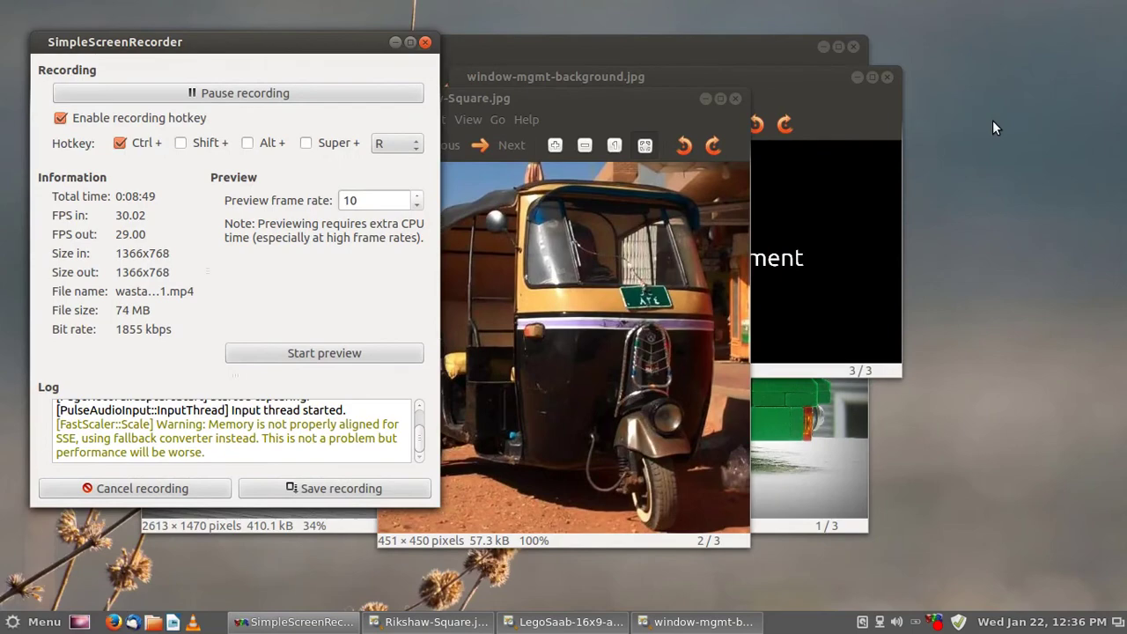
pyautogui.hotkey('alt', 'Tab')
pyautogui.hotkey('alt', 'Tab')
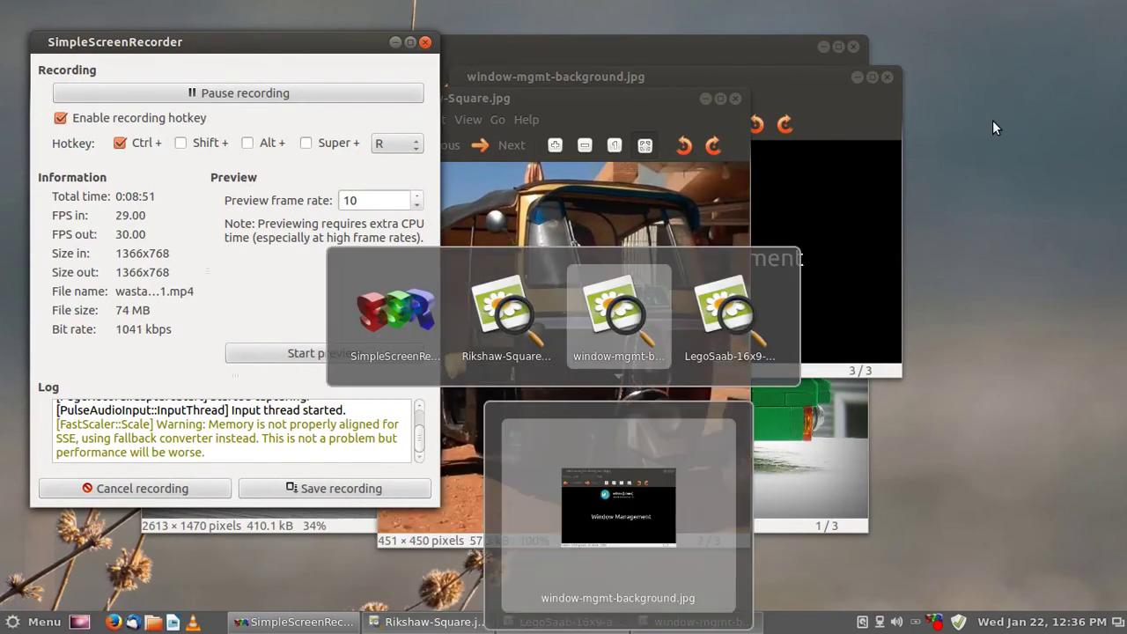
pyautogui.hotkey('alt', 'Tab')
pyautogui.hotkey('alt', 'Tab')
pyautogui.hotkey('alt', 'Tab')
pyautogui.hotkey('alt', 'Tab')
pyautogui.hotkey('alt', 'Tab')
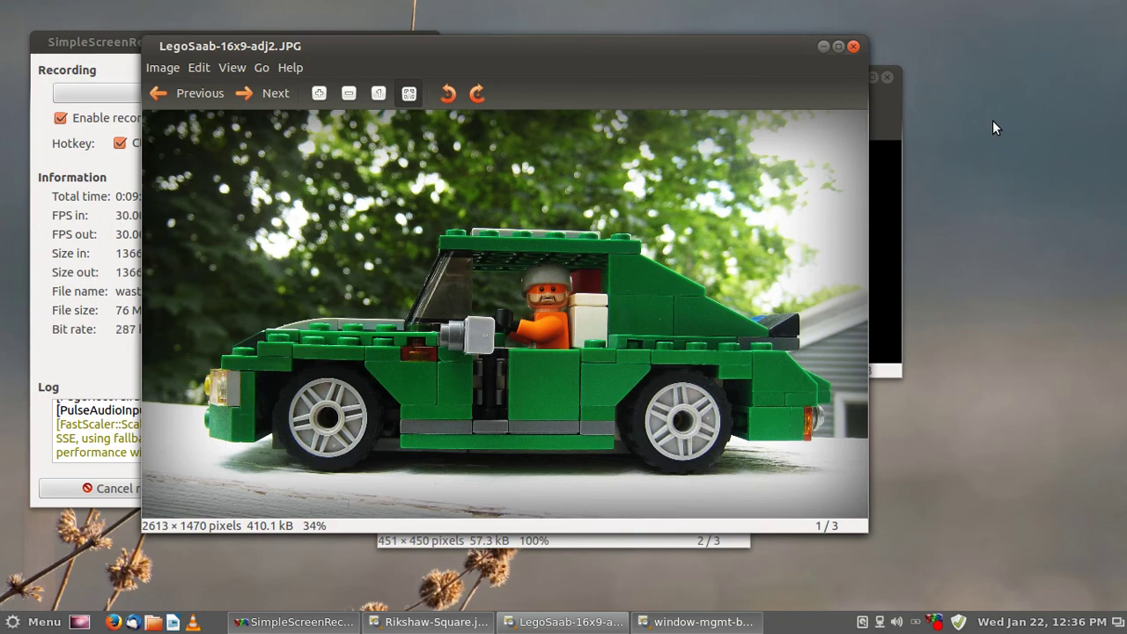
# Show the overview of the Media workspace's windows twice, returning to LegoSaab-16x9-adj2.JPG each time
pyautogui.hotkey('ctrl', 'alt', 'Down')
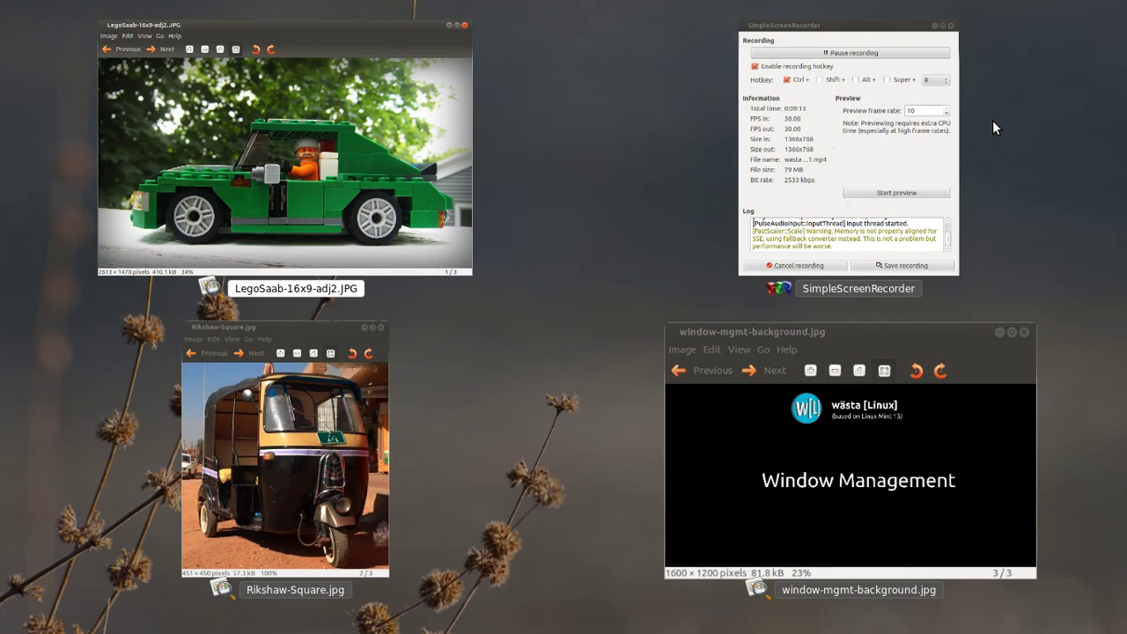
pyautogui.press('Escape')
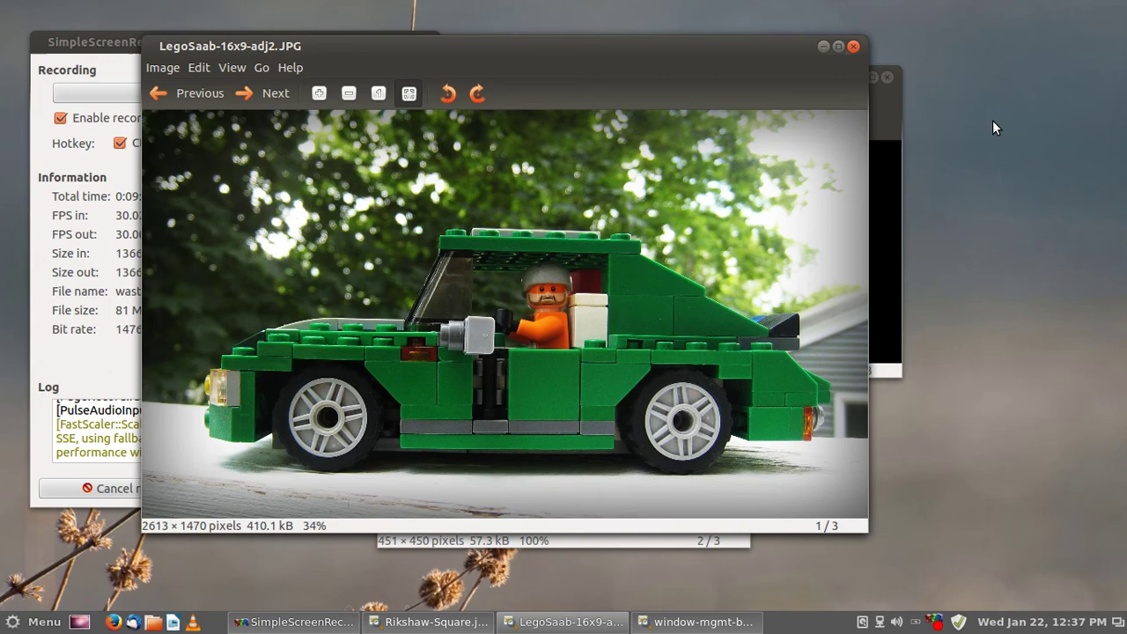
pyautogui.hotkey('ctrl', 'alt', 'Down')
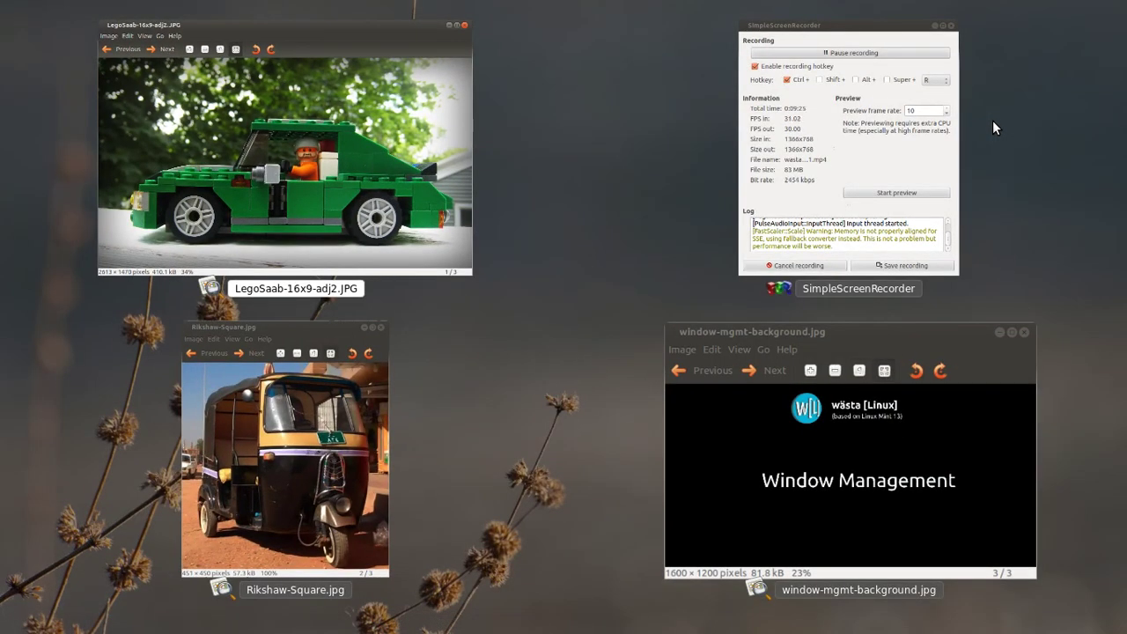
pyautogui.press('Return')
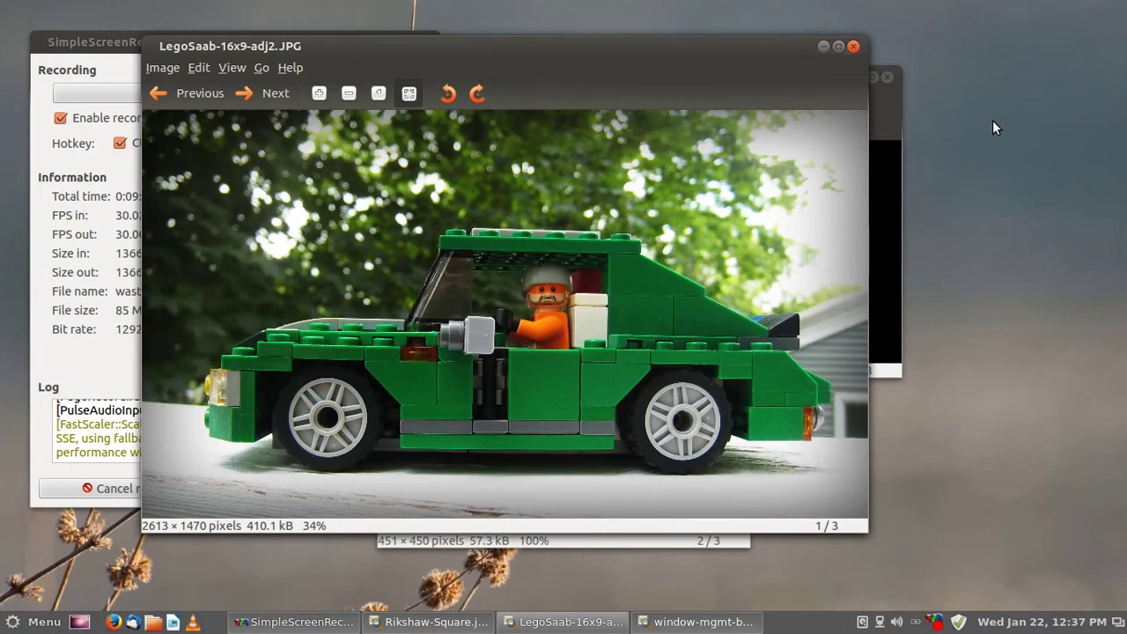
# Switch directly back and forth between the Media and Main workspaces, ending on Main, and go to Workspace 3 from the workspace overview
pyautogui.hotkey('ctrl', 'alt', 'Left')
pyautogui.hotkey('ctrl', 'alt', 'Right')
pyautogui.hotkey('ctrl', 'alt', 'Left')
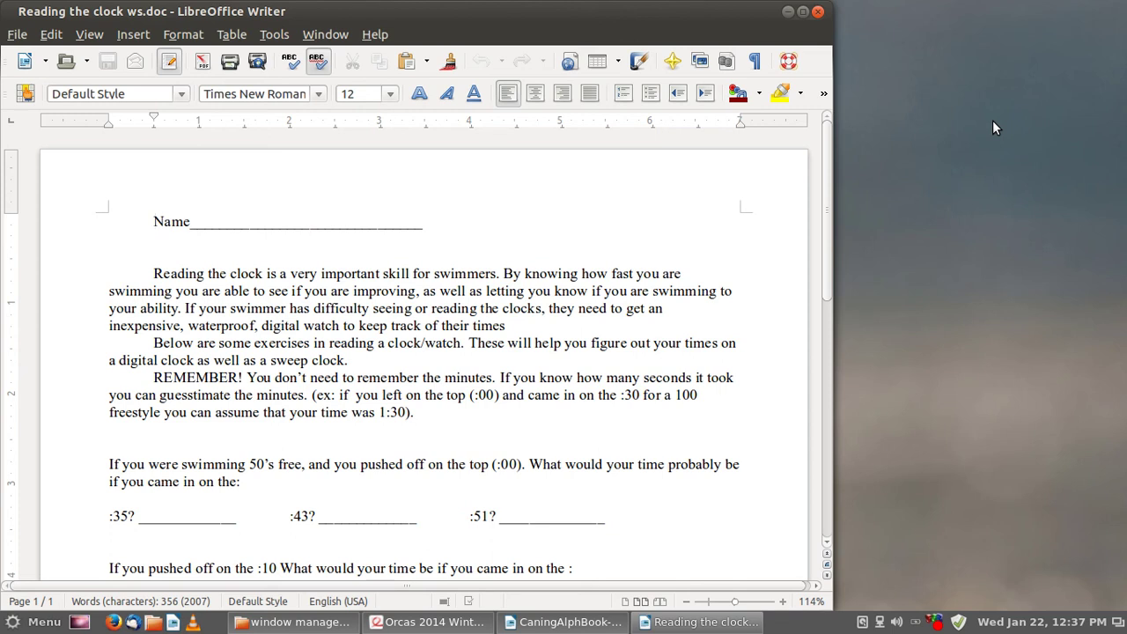
pyautogui.hotkey('ctrl', 'alt', 'Up')
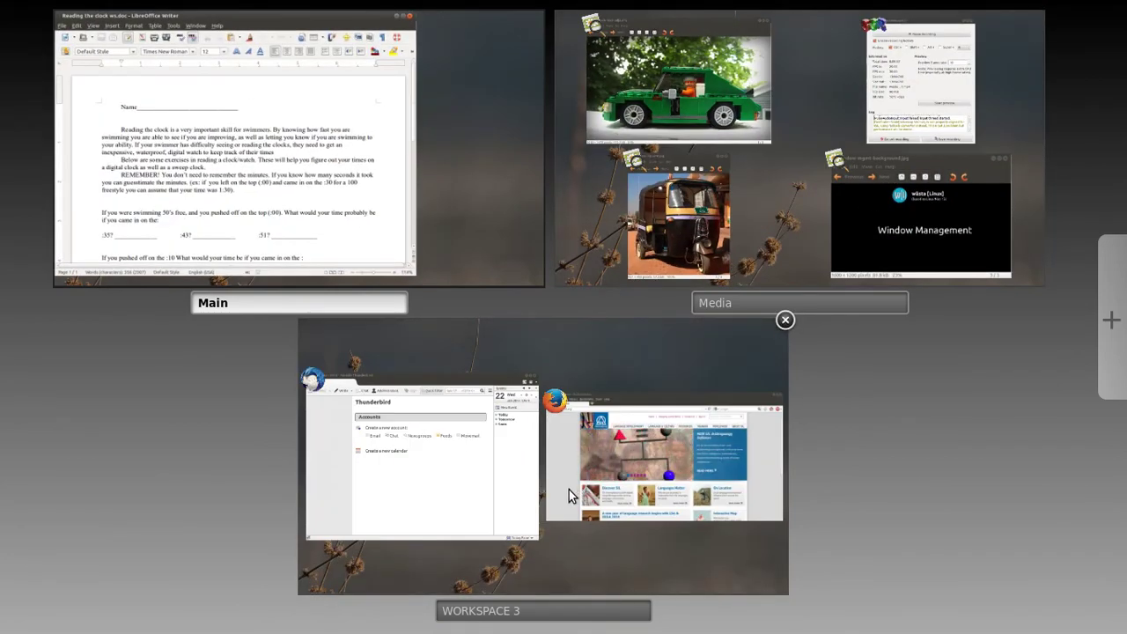
pyautogui.click(569, 490)
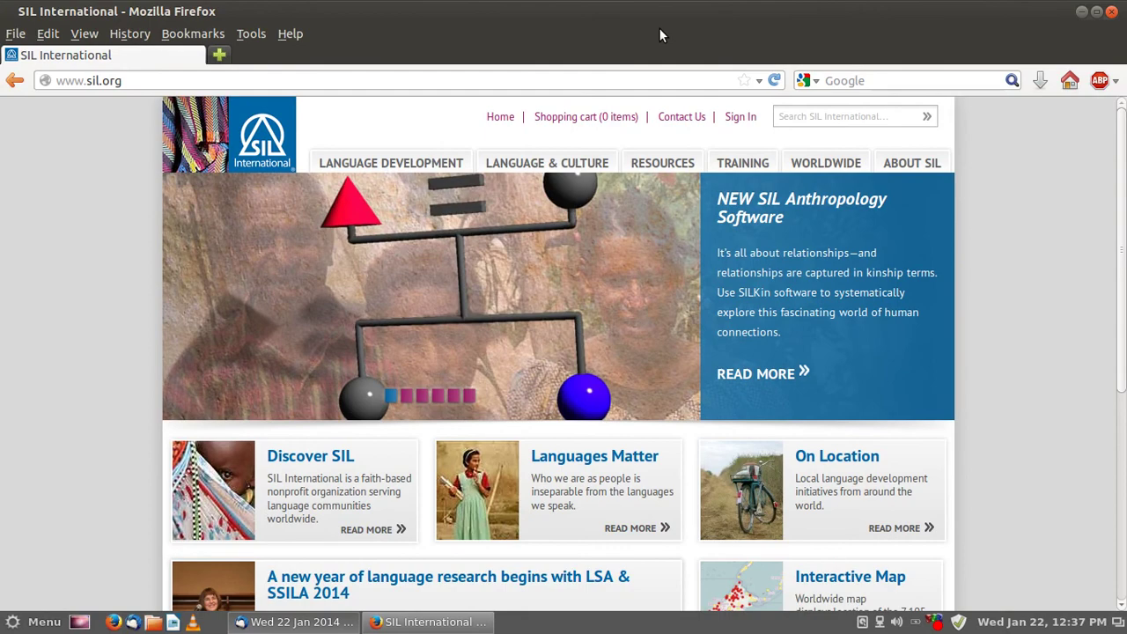